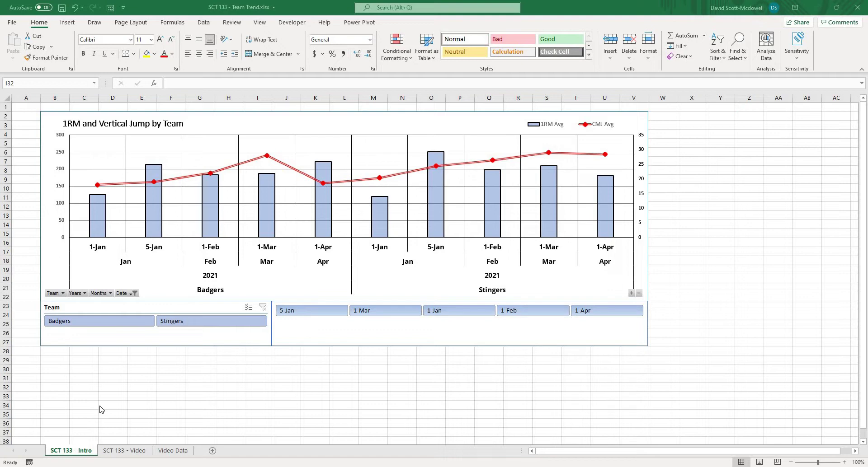
- Filter the team trend chart to the Stingers team and collapse its date axis up to years
click(76, 324)
click(171, 323)
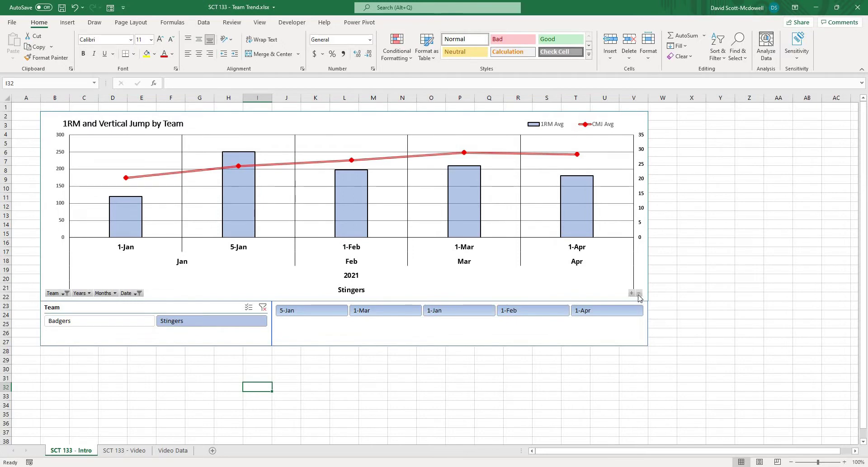
click(639, 294)
click(639, 294)
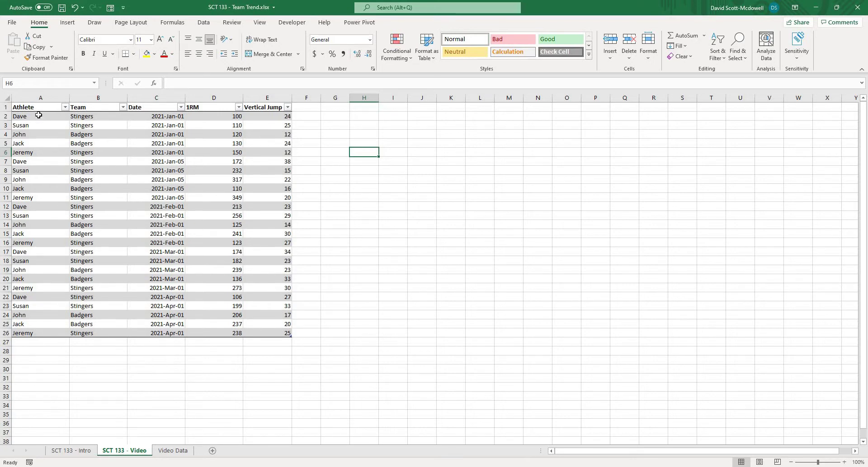
drag(35, 116, 39, 333)
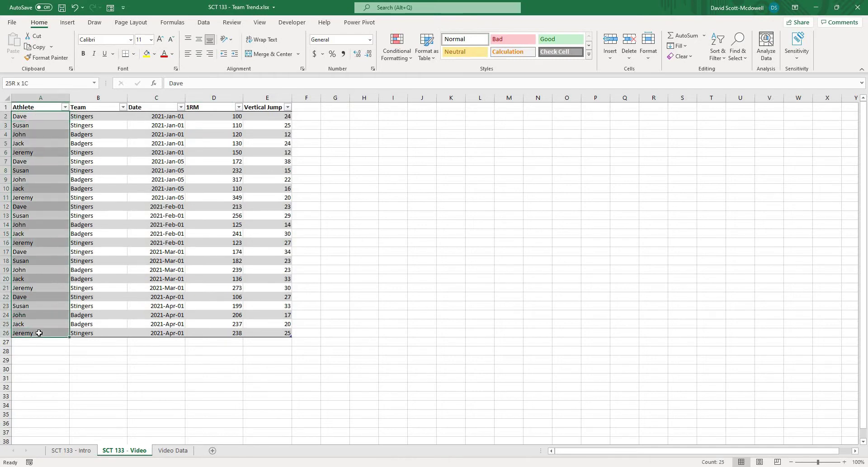
click(102, 117)
drag(121, 228, 119, 335)
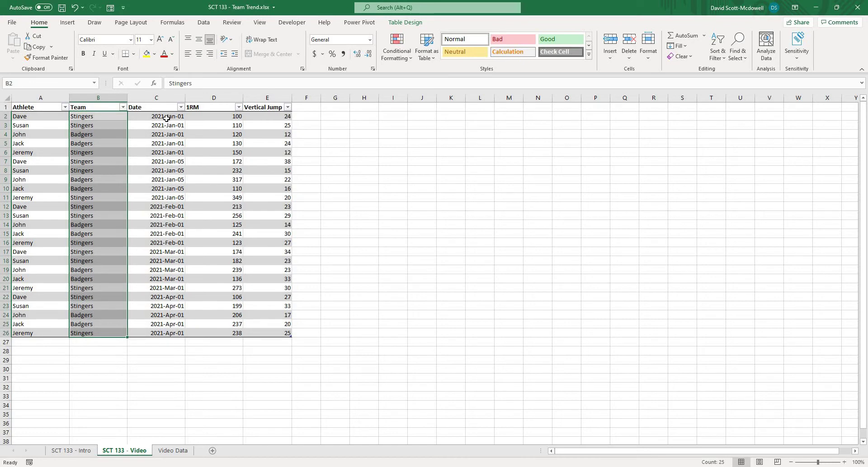
drag(169, 116, 155, 334)
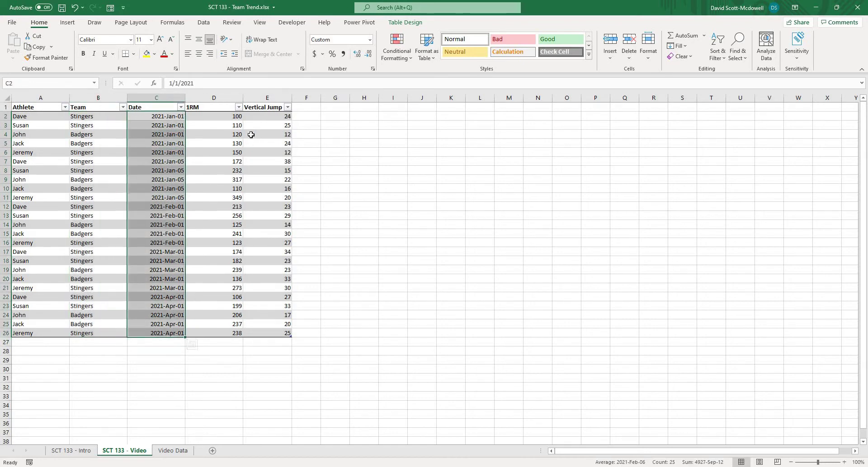
click(232, 117)
drag(216, 278, 222, 331)
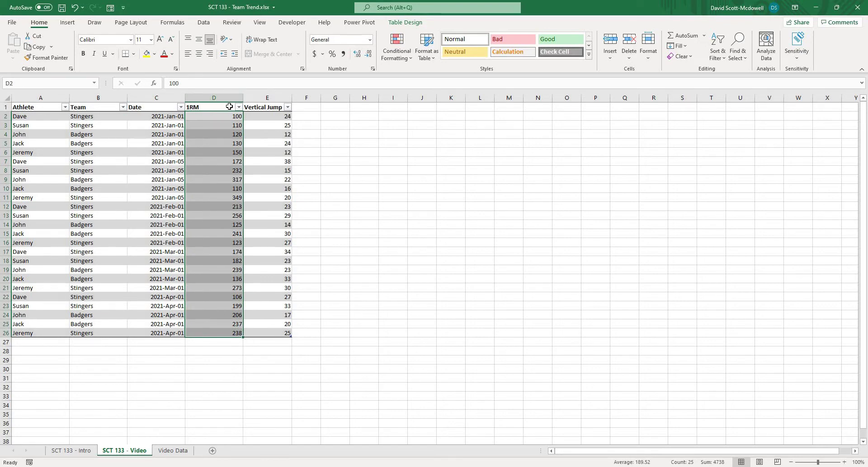
drag(287, 116, 272, 333)
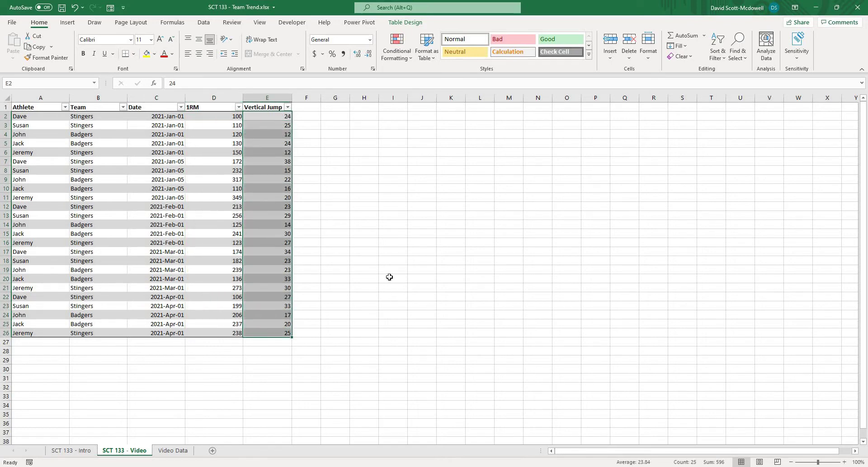
click(360, 252)
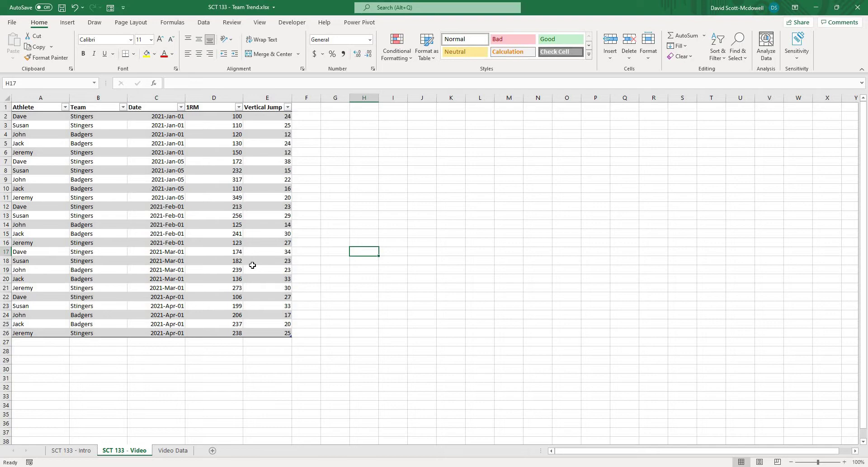
key(Up)
key(Up)
key(Up)
key(Up)
key(Up)
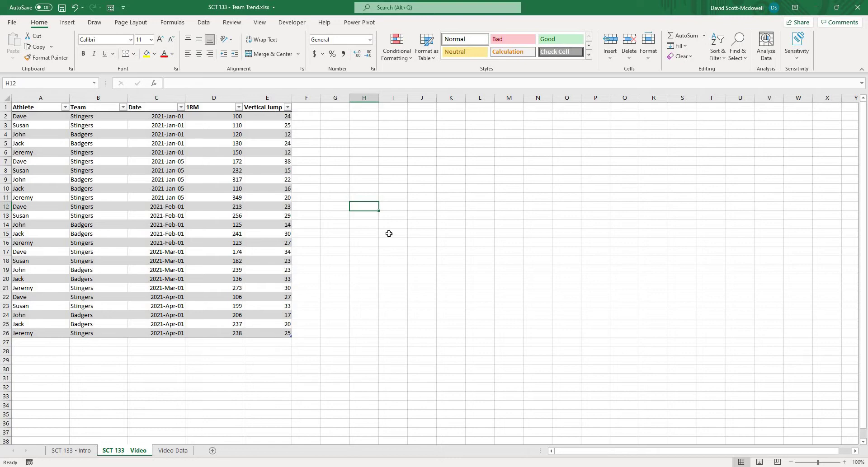
click(443, 244)
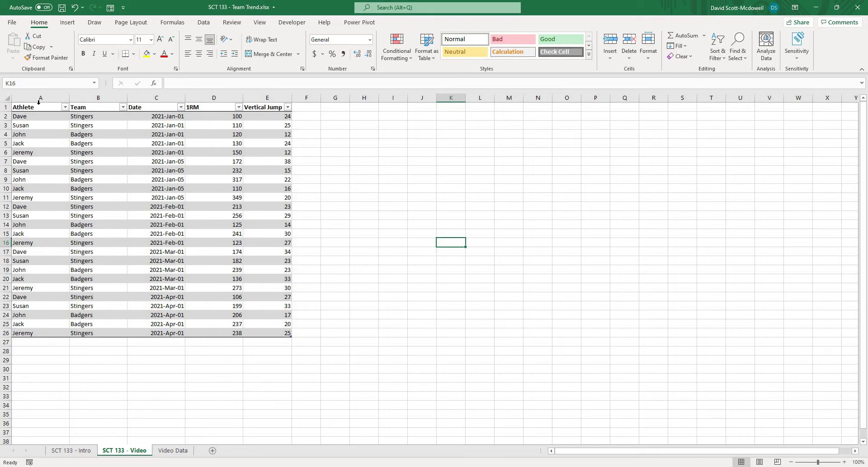
click(536, 185)
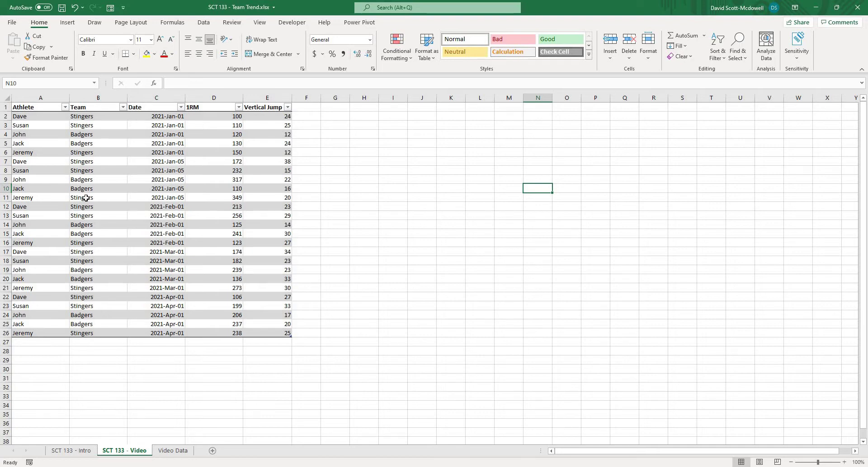
- Summarize the athlete table with a new PivotTable placed on the existing sheet at cell G1
click(107, 159)
click(28, 116)
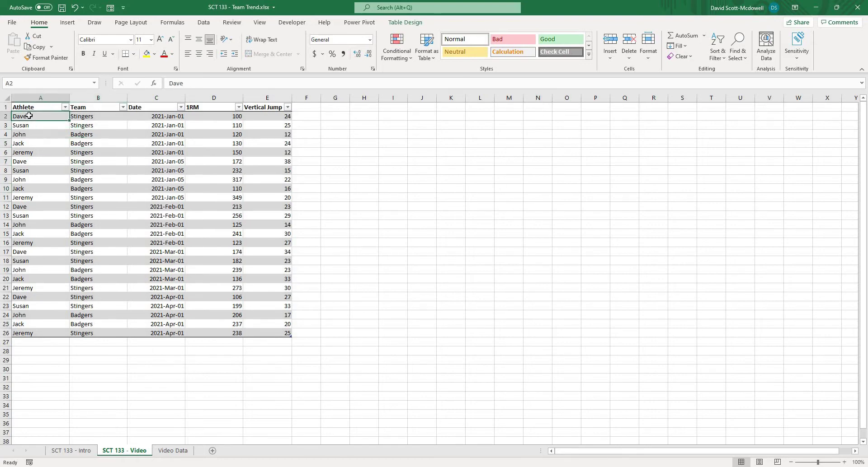
click(406, 23)
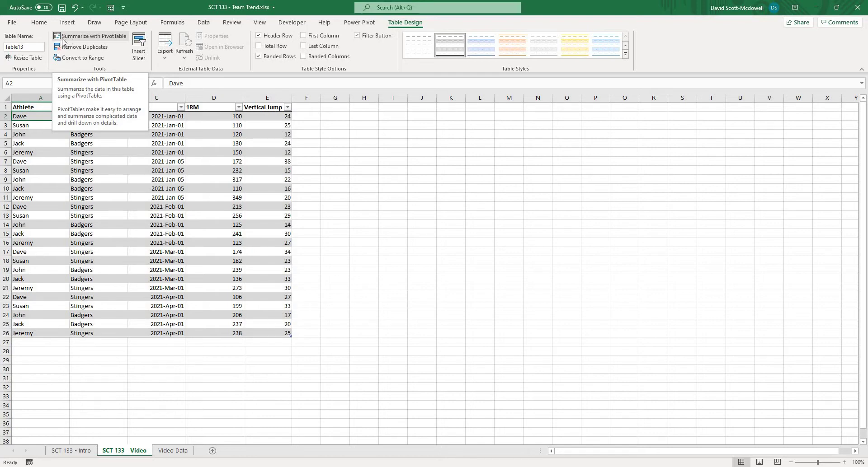
click(64, 40)
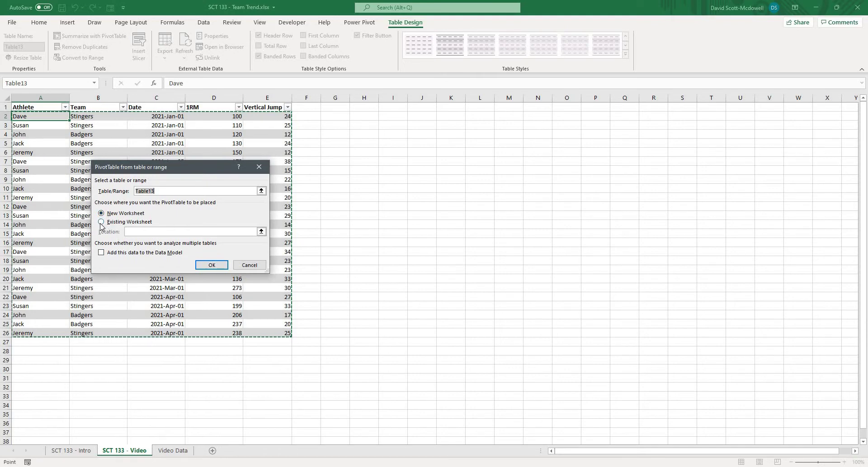
click(111, 224)
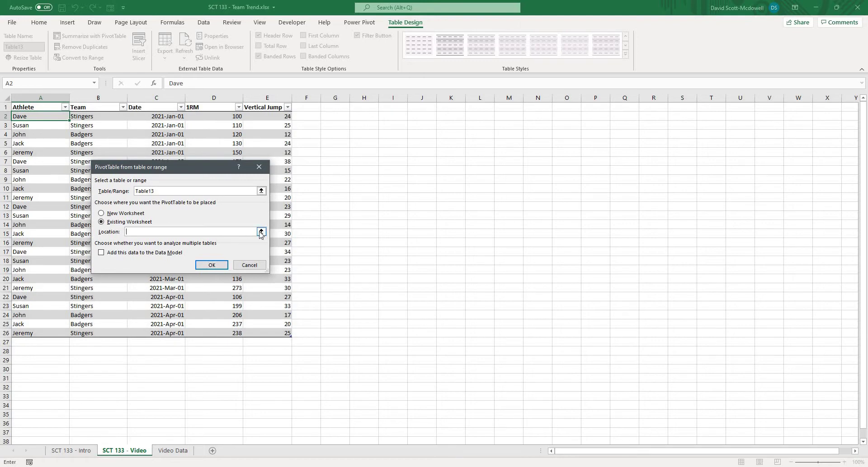
click(261, 232)
click(334, 107)
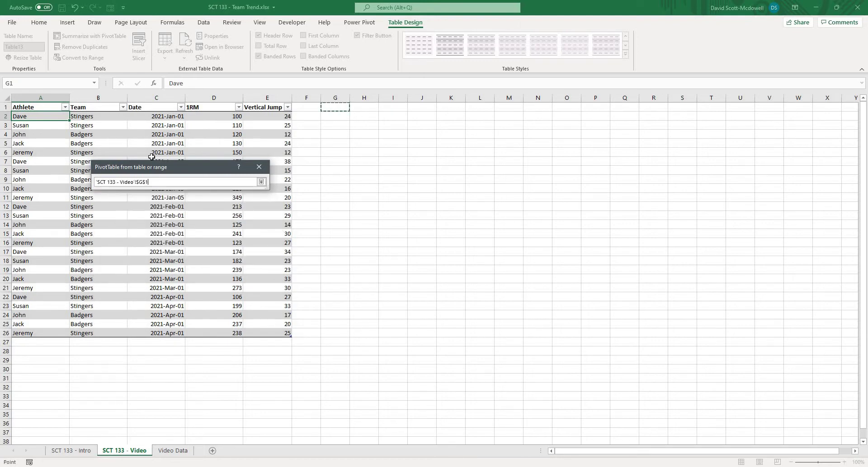
click(261, 182)
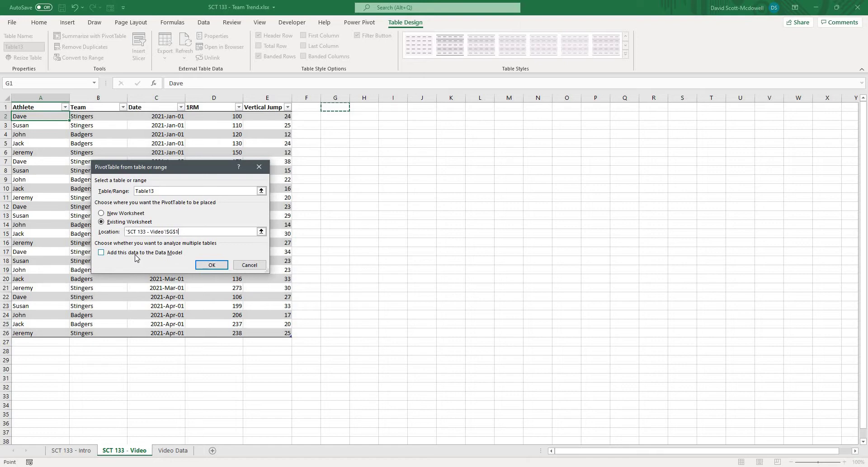
click(218, 268)
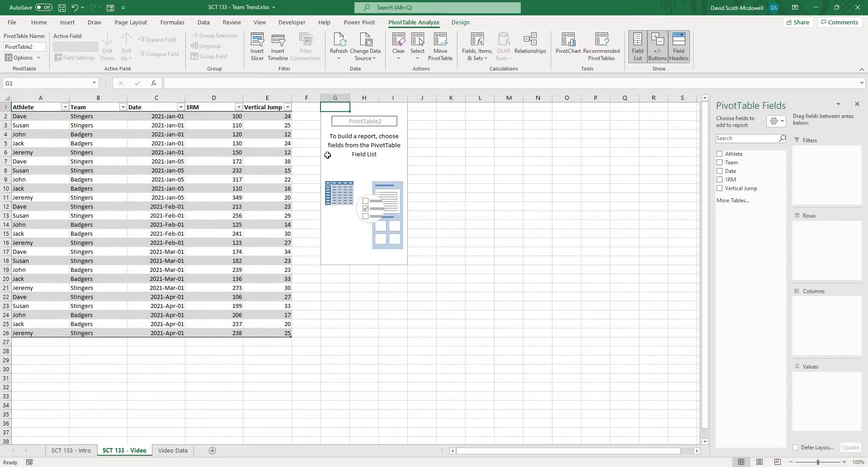
- Drag the Athlete field into the PivotTable's Filters area
click(345, 164)
drag(328, 104, 391, 260)
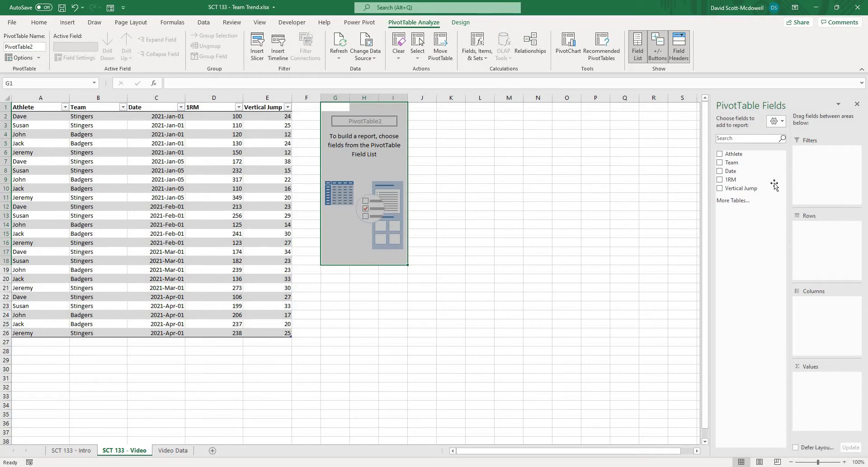
drag(785, 154, 803, 186)
drag(731, 154, 821, 168)
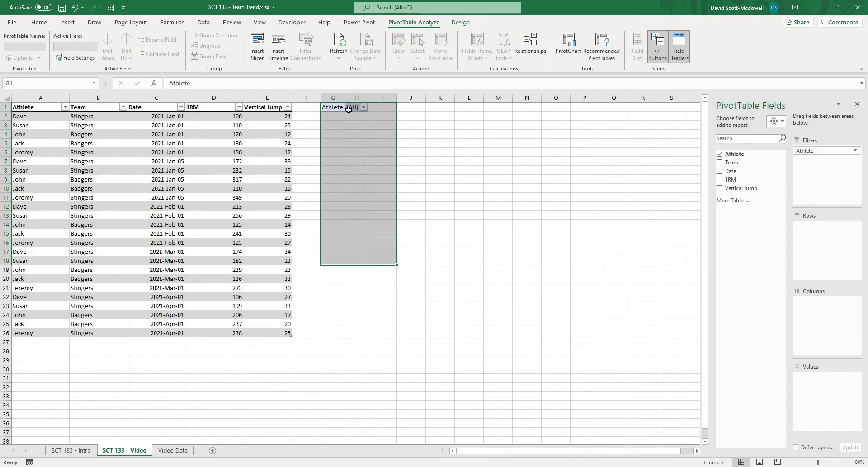
- Review the Athlete filter list, cancel it unchanged, and open the Athlete field menu
click(363, 108)
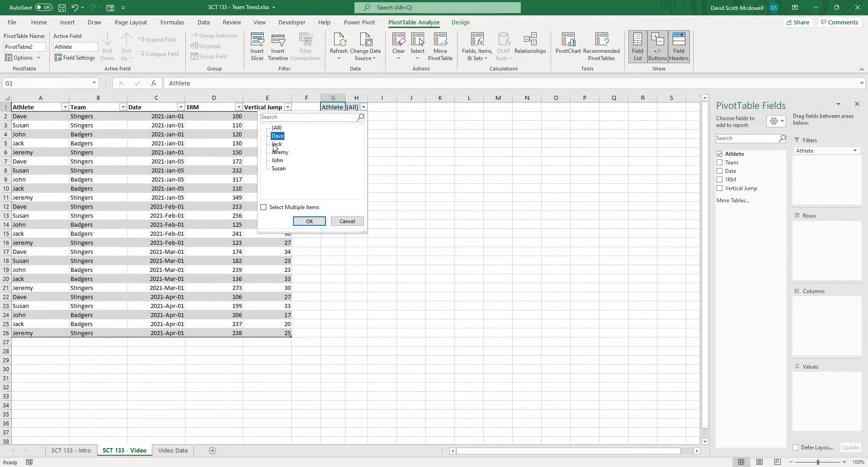
click(278, 169)
click(281, 145)
click(283, 136)
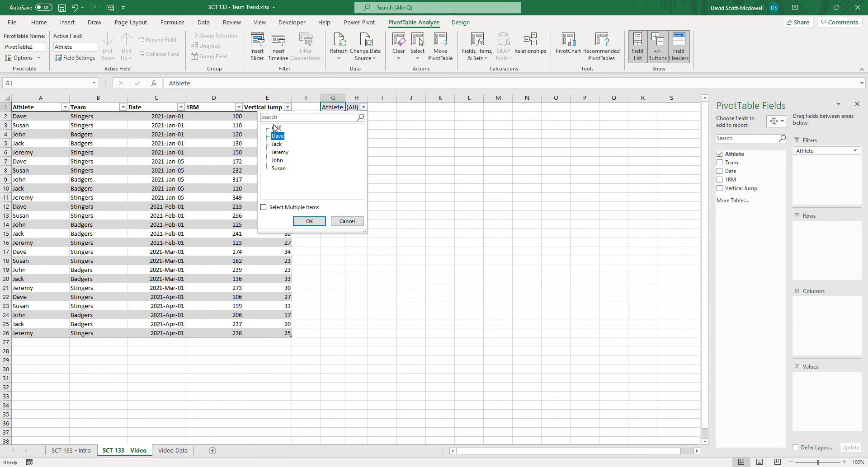
click(348, 221)
click(854, 152)
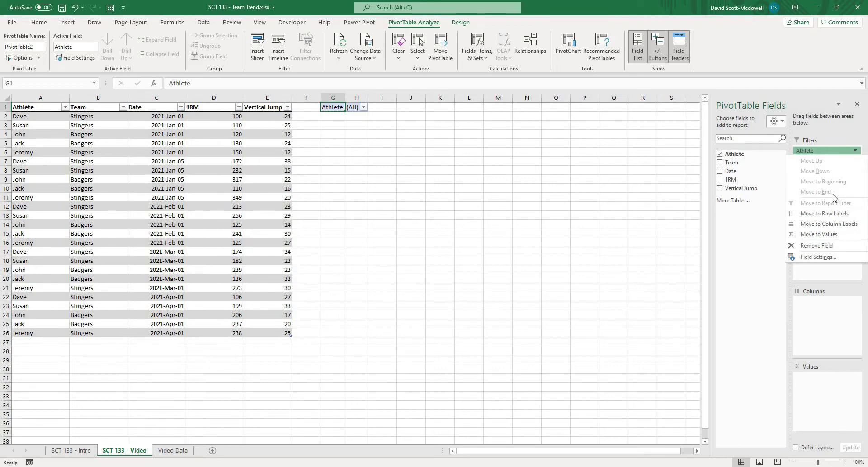
- Remove the Athlete filter and add 1RM and Vertical Jump to the PivotTable Values
click(816, 247)
click(343, 134)
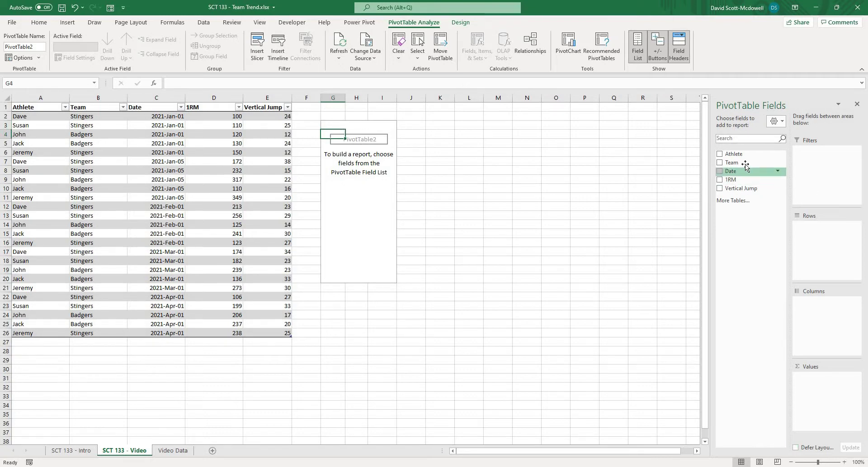
drag(737, 163, 818, 379)
drag(738, 189, 818, 391)
drag(330, 126, 374, 109)
click(392, 152)
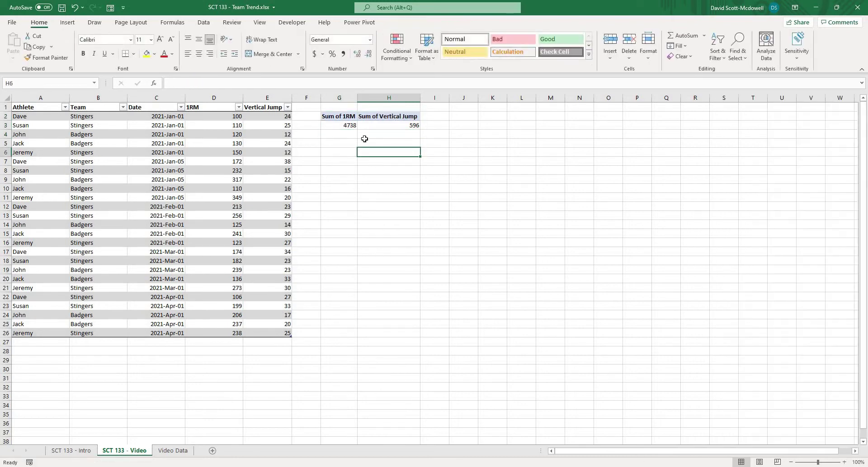
click(338, 118)
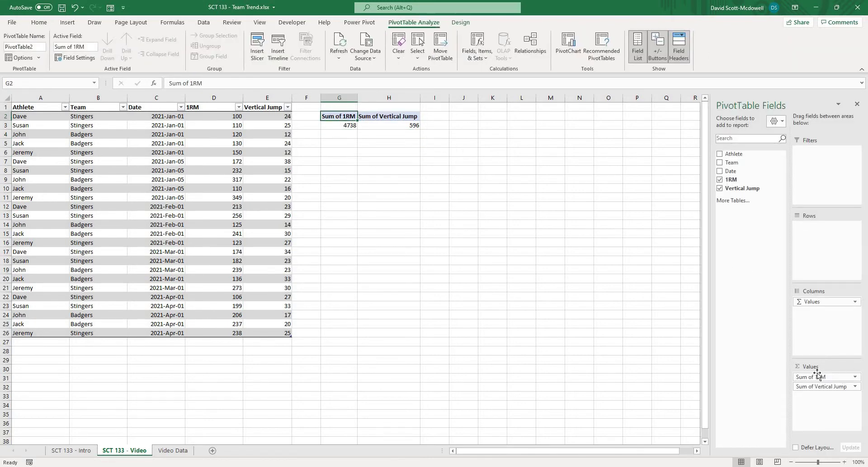
- Change the 1RM value field to summarize by Average, giving 189.52
click(856, 378)
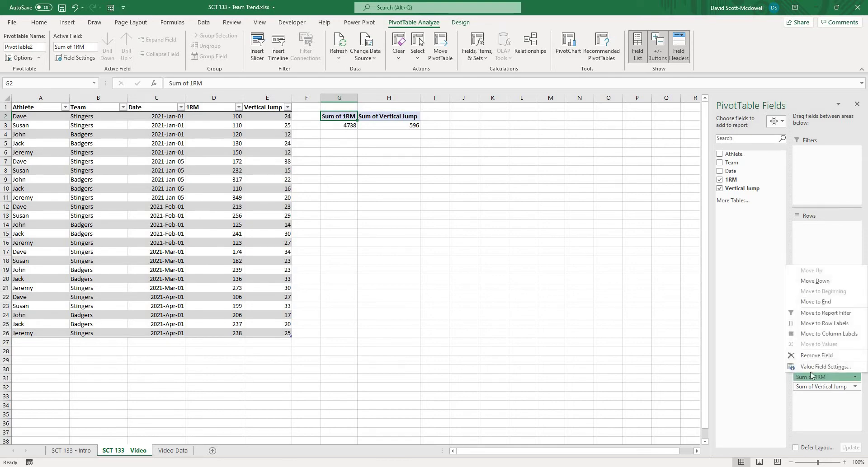
click(823, 367)
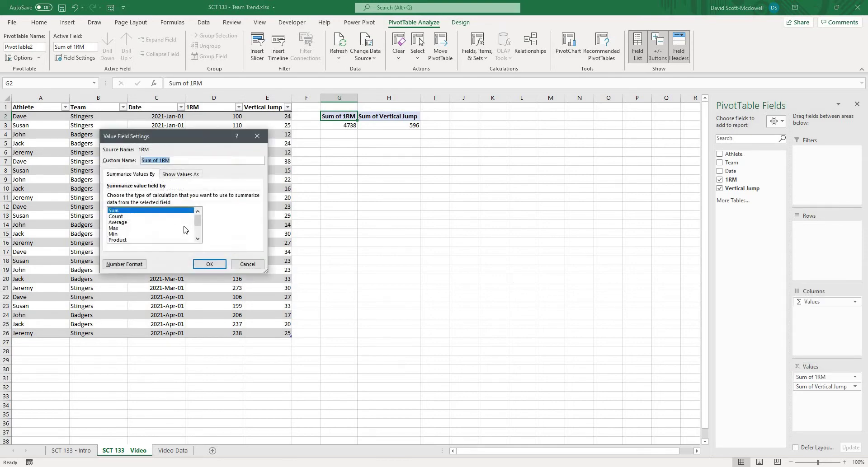
scroll(194, 226, down, 2)
scroll(199, 229, up, 2)
scroll(195, 216, down, 2)
scroll(194, 216, up, 2)
click(117, 222)
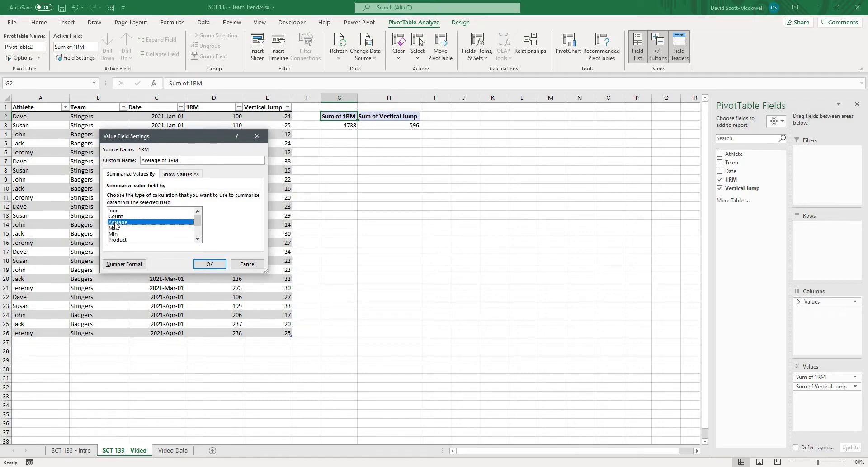
click(209, 264)
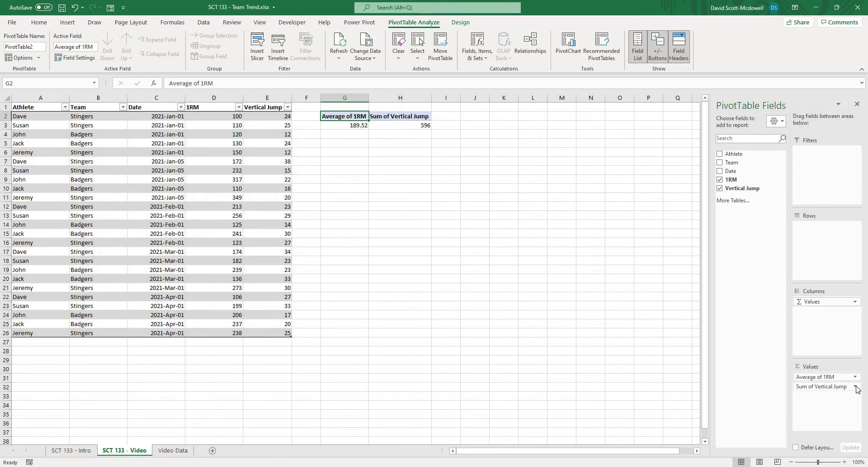
- Change the Vertical Jump value field to summarize by Average, giving 23.84
click(837, 387)
click(839, 377)
click(119, 222)
click(207, 264)
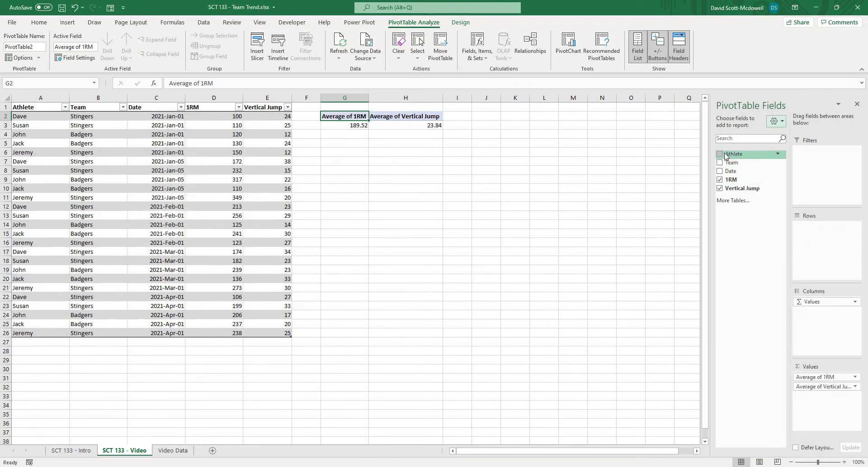
- Add Team to Rows, splitting averages into Badgers 186.1/21.1 and Stingers 191.8/25.67
drag(726, 164, 812, 228)
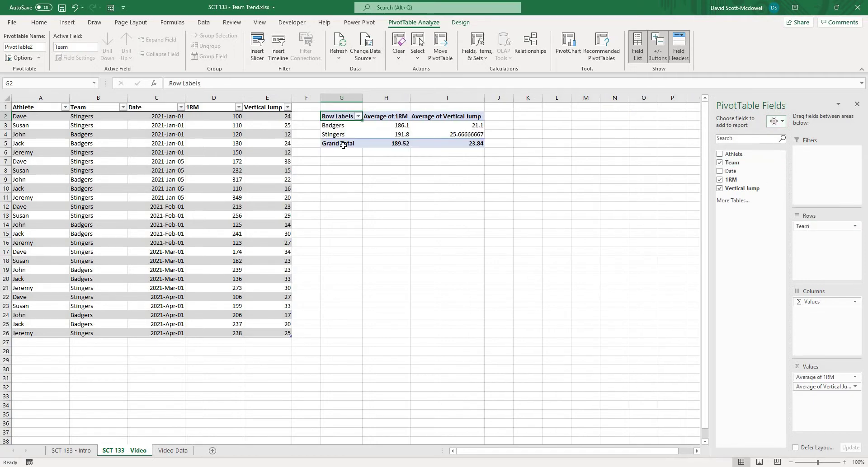
click(343, 124)
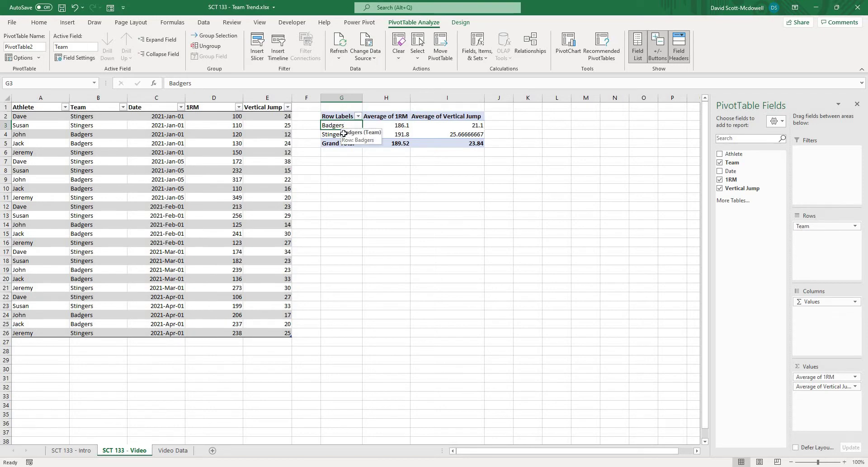
click(339, 135)
drag(404, 125, 406, 139)
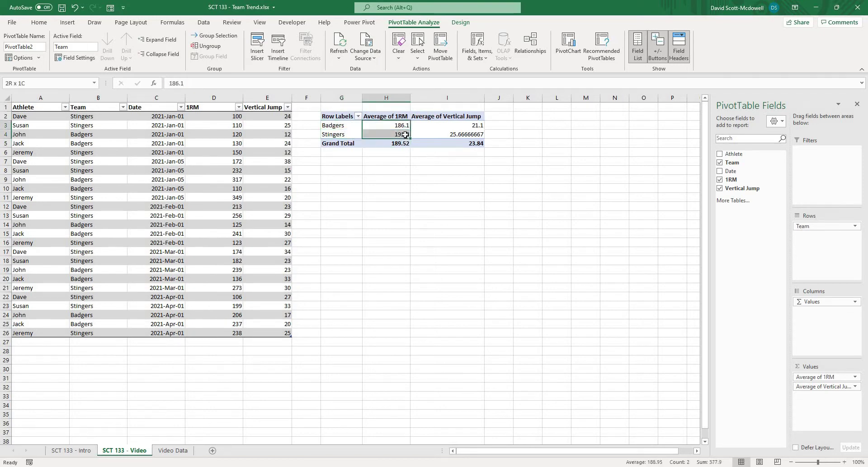
drag(470, 125, 473, 135)
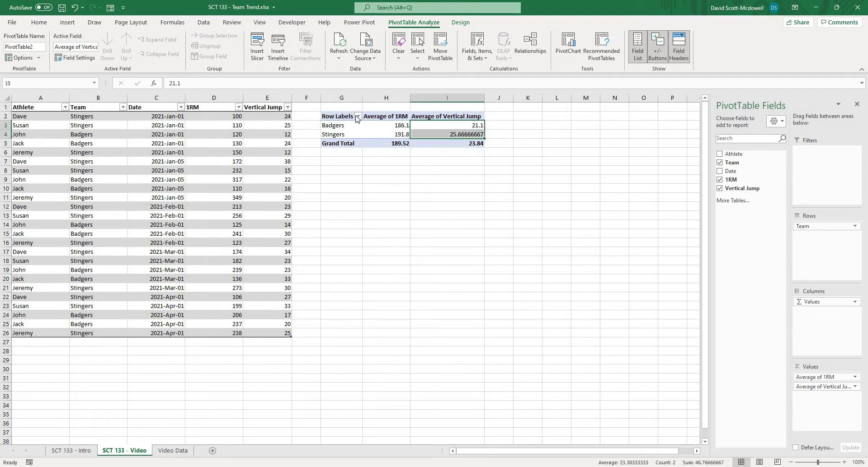
click(352, 128)
drag(348, 136, 472, 144)
click(472, 144)
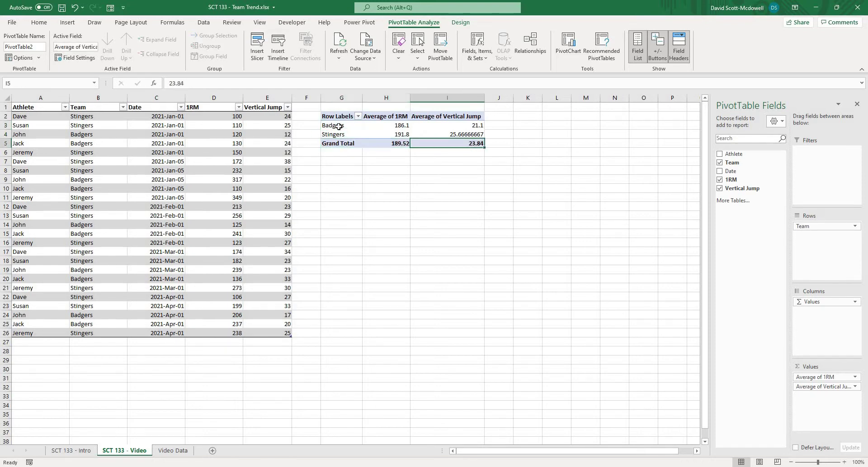
click(338, 126)
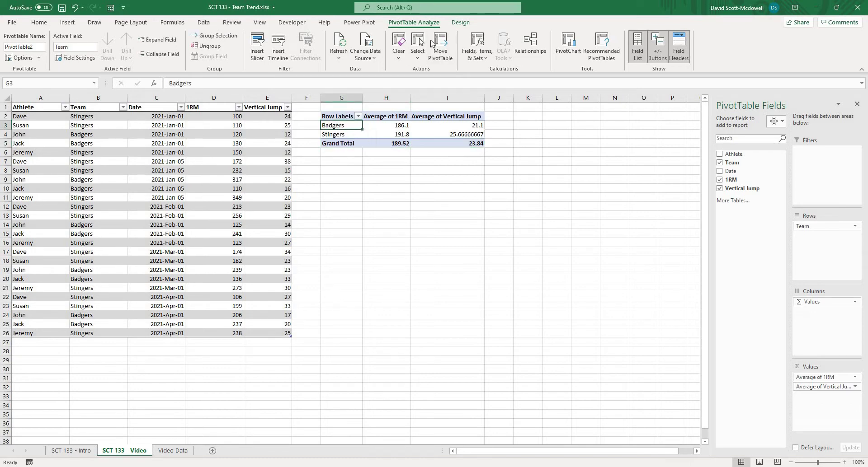
- Turn Grand Totals off for rows and columns in the PivotTable design settings
click(460, 24)
click(45, 58)
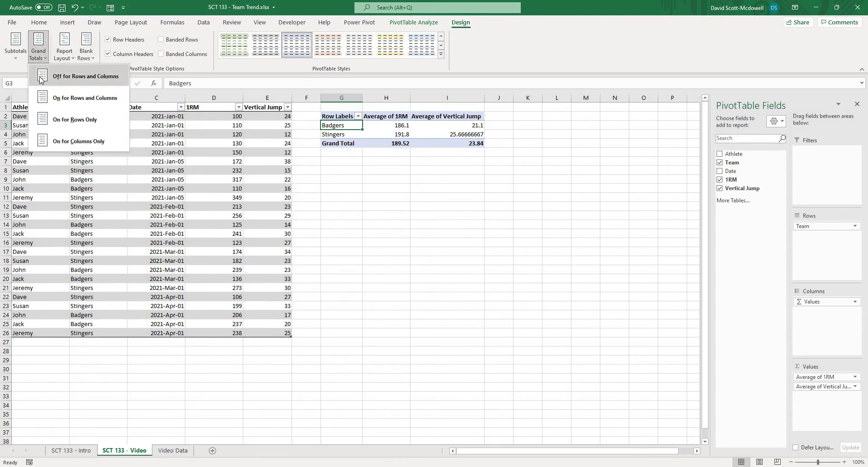
click(40, 77)
click(368, 152)
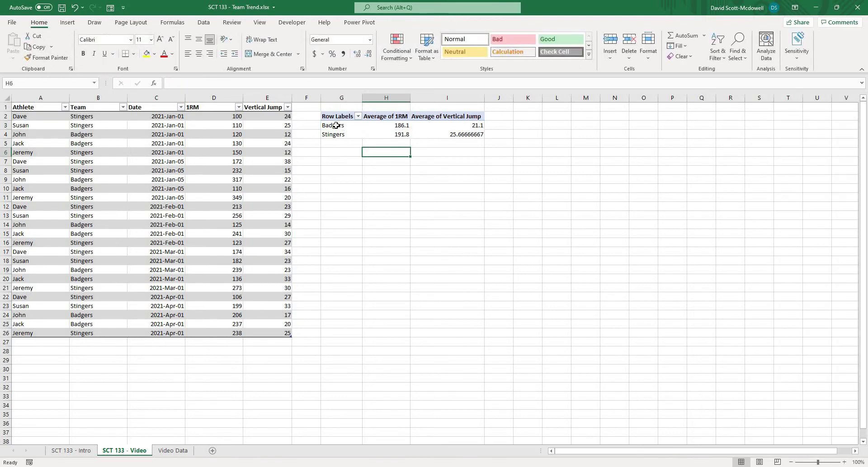
click(337, 127)
click(343, 138)
click(368, 163)
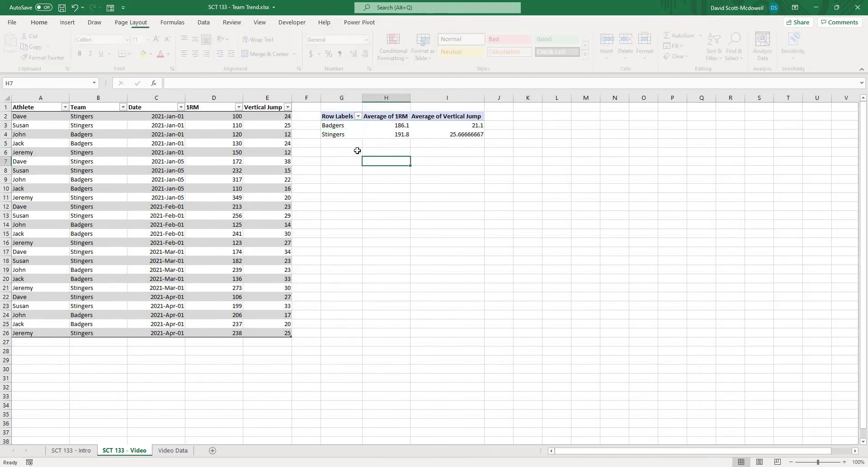
click(344, 128)
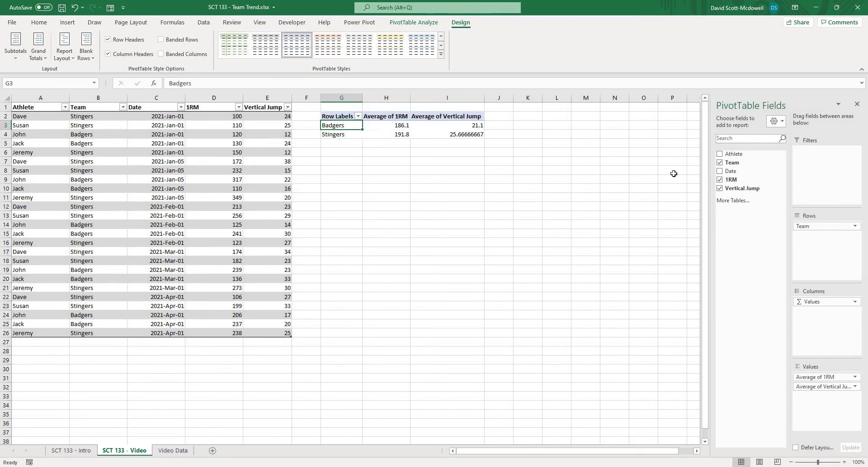
- Add Date to Rows under Team, grouping each team's results into months Jan through Apr
drag(731, 172, 809, 235)
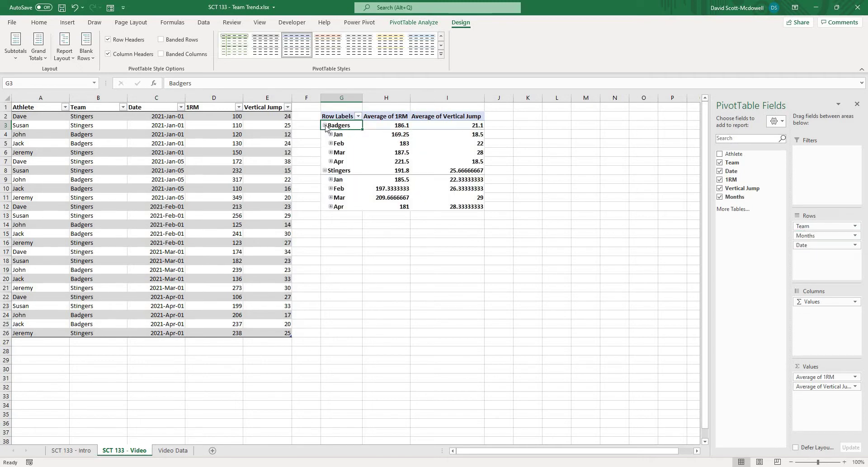
click(337, 135)
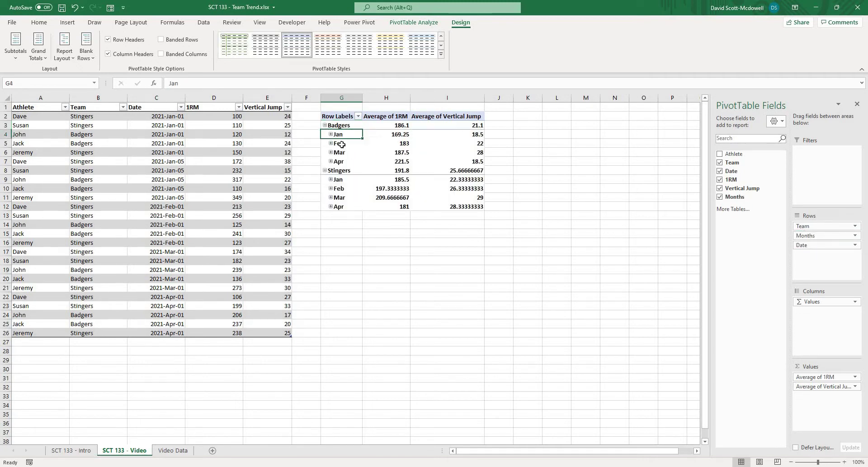
click(350, 143)
click(351, 152)
click(348, 163)
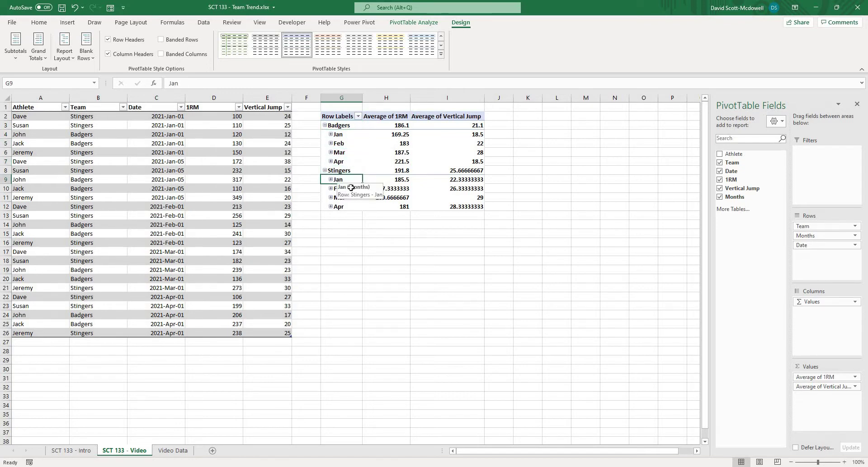
click(351, 192)
click(350, 198)
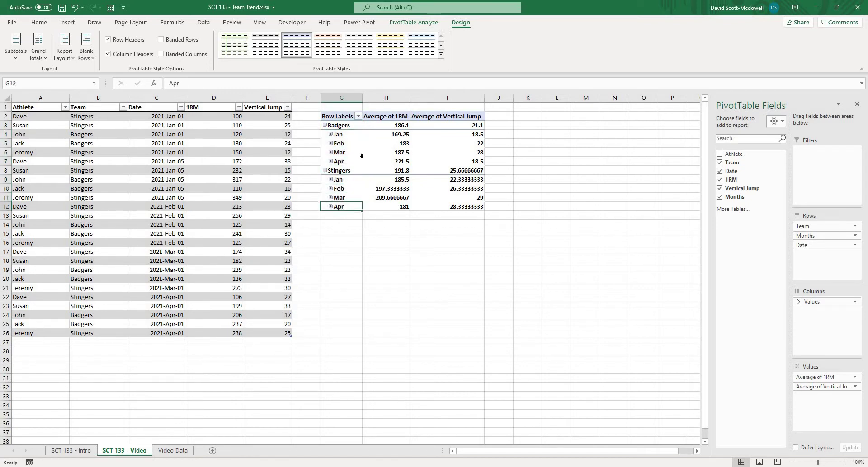
- Check the Badgers monthly 1RM averages, from Jan 169.25 to Apr 221.5
click(345, 144)
click(347, 134)
click(398, 136)
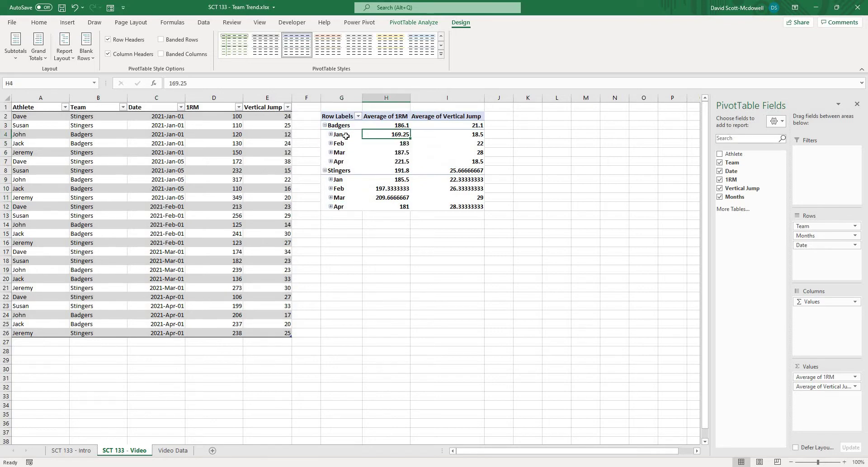
click(389, 143)
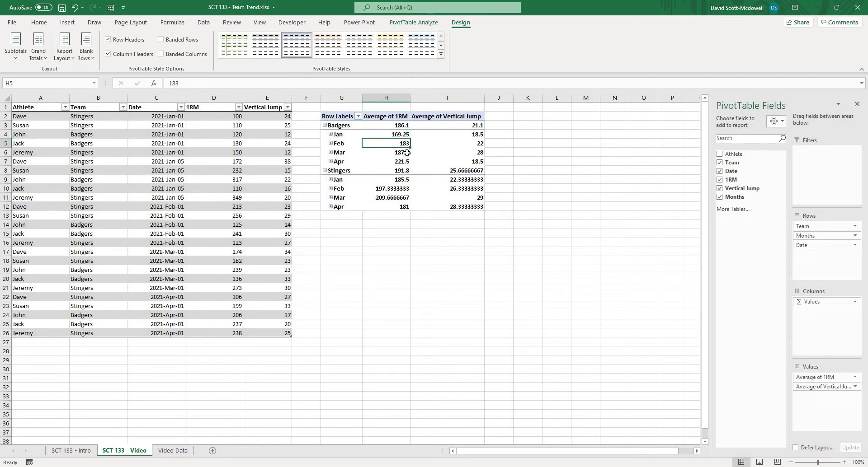
click(407, 154)
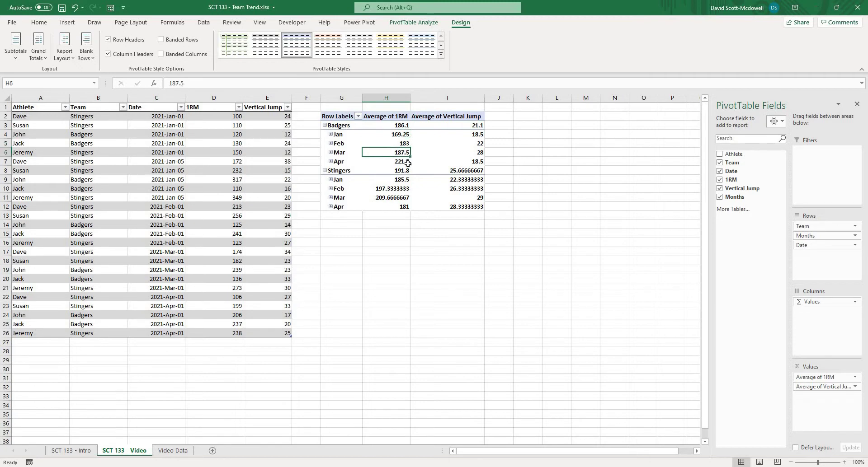
click(404, 127)
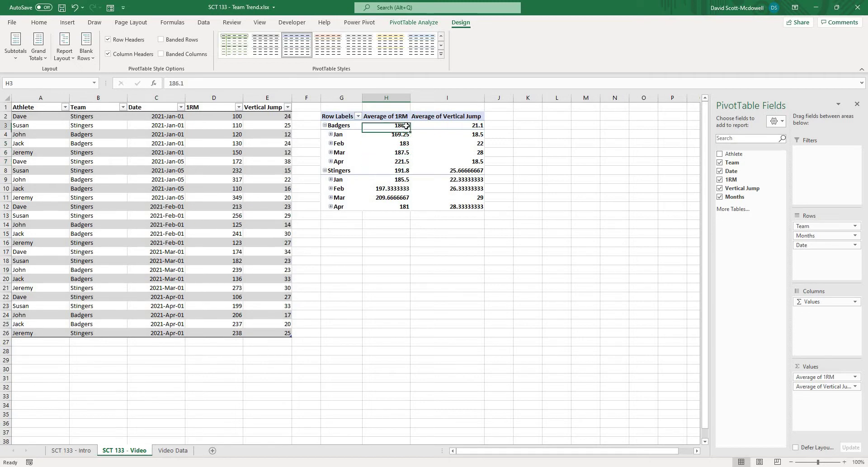
click(347, 168)
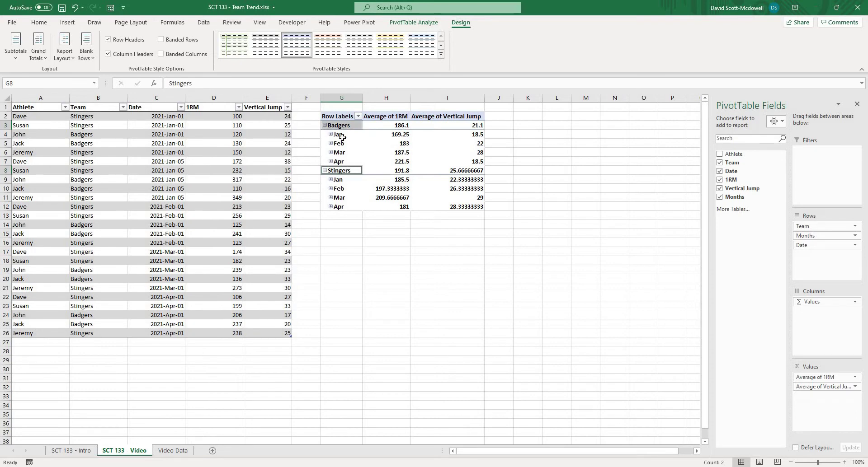
- Collapse and re-expand the Badgers and Stingers month groups
click(325, 126)
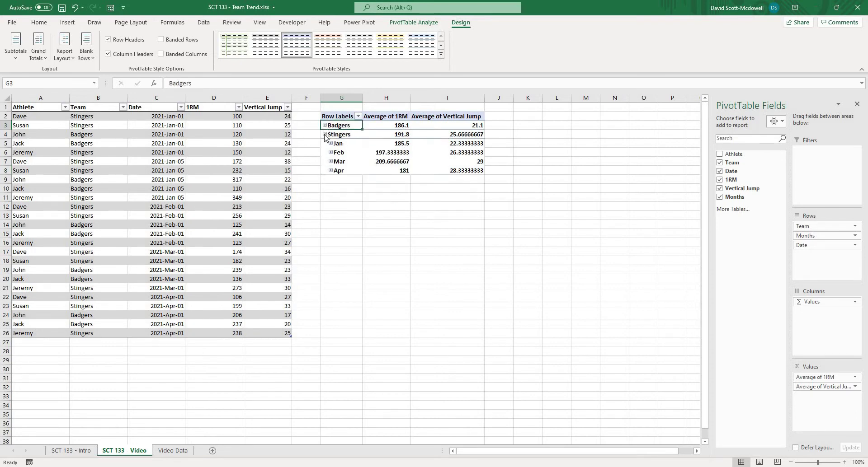
click(324, 134)
click(325, 135)
click(325, 126)
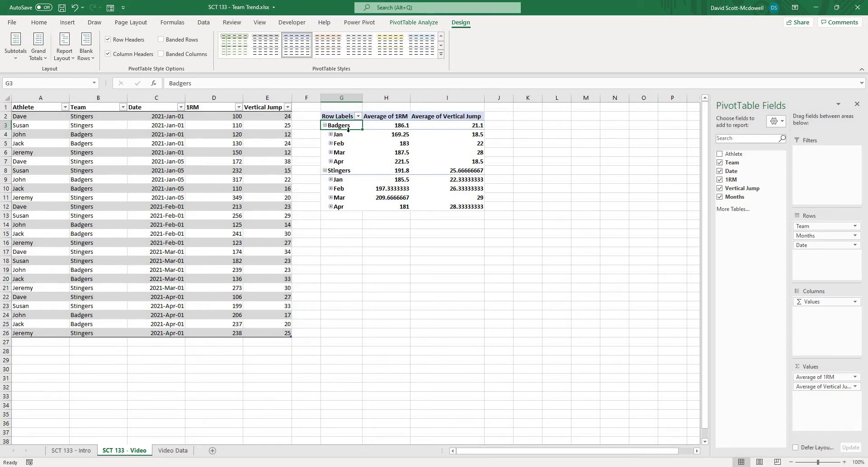
- Group the month labels by Years and Quarters in addition to Months
drag(347, 134, 343, 153)
right_click(344, 155)
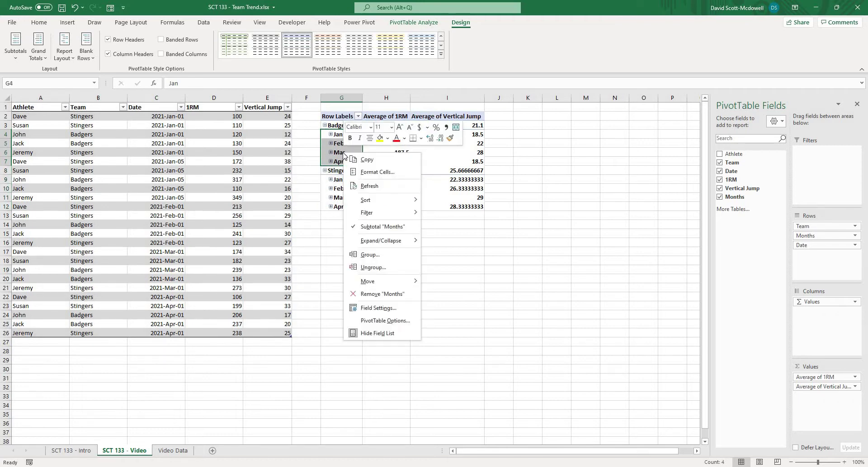
click(369, 255)
drag(409, 181, 543, 123)
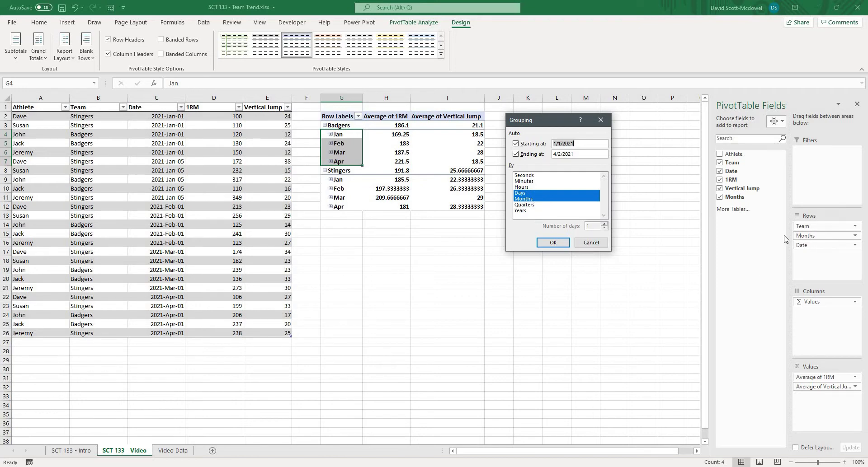
click(520, 205)
click(525, 210)
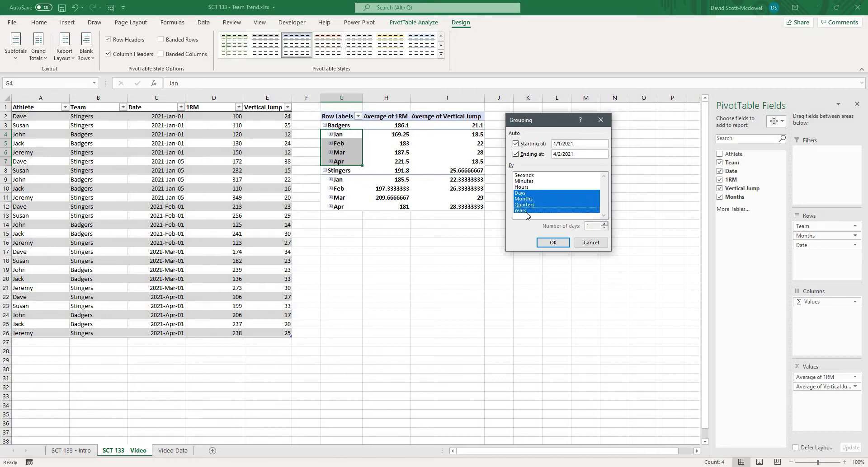
click(563, 245)
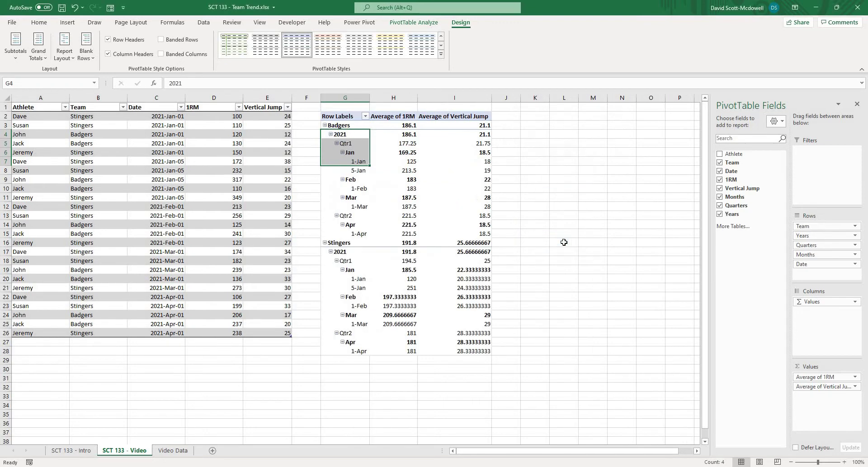
- Collapse Qtr1, Qtr2 and 2021 so each team shows its 2021 totals
click(337, 144)
click(337, 153)
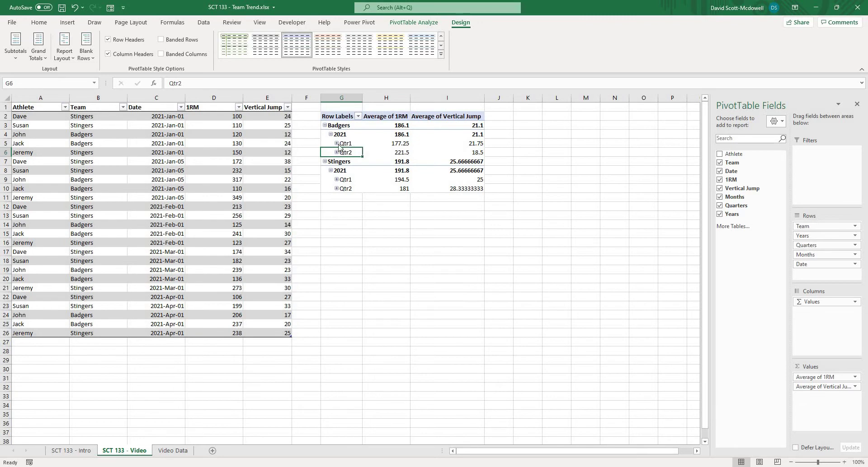
click(336, 144)
click(336, 216)
click(336, 217)
click(336, 144)
click(330, 134)
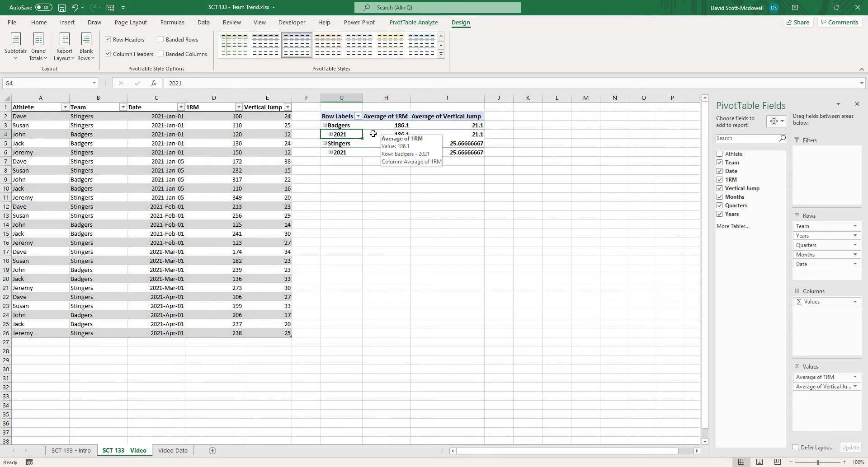
- Remove the Quarters field from the PivotTable rows
click(330, 134)
click(330, 135)
click(339, 160)
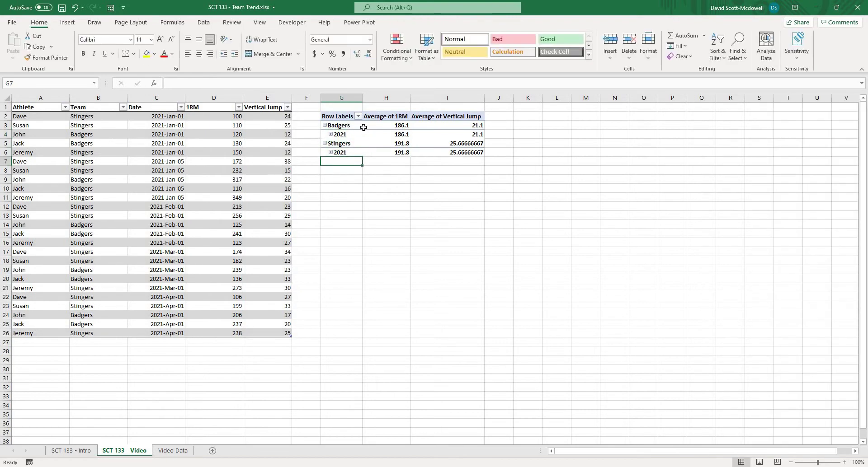
click(365, 126)
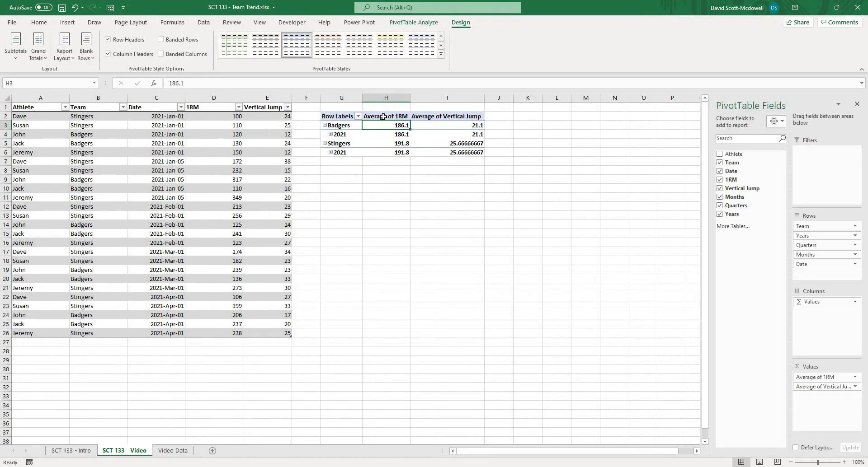
click(855, 245)
click(816, 340)
- Rename the Average of 1RM value field to 'Squat 1RM'
click(811, 379)
click(811, 379)
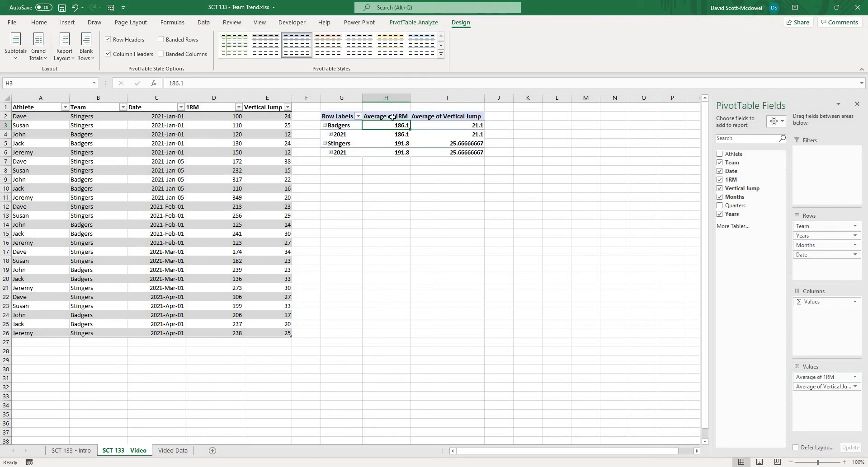
click(855, 377)
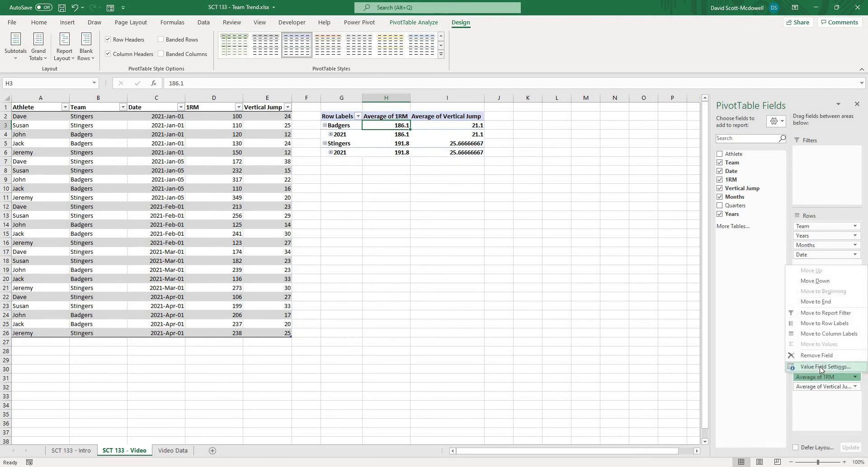
click(823, 368)
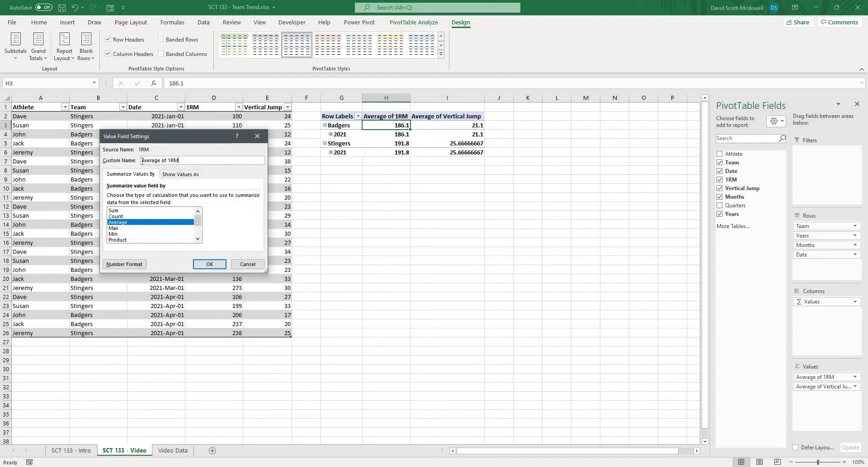
text(Squat 1RM)
click(209, 264)
- Rename the Average of Vertical Jump value field to 'CMJ AVG'
click(379, 117)
click(431, 117)
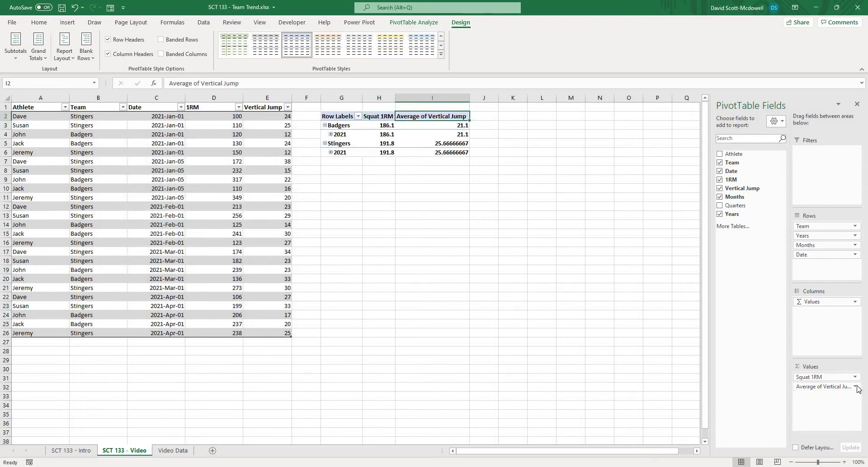
click(827, 387)
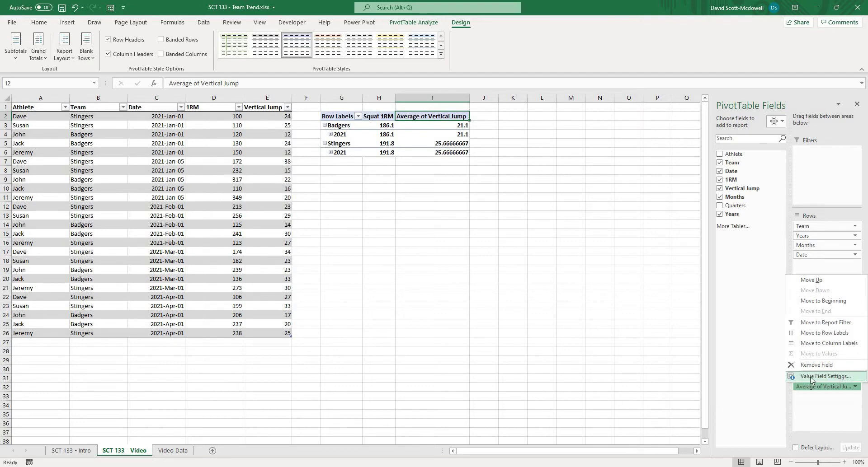
click(825, 377)
drag(199, 161, 145, 160)
text(CMJ A)
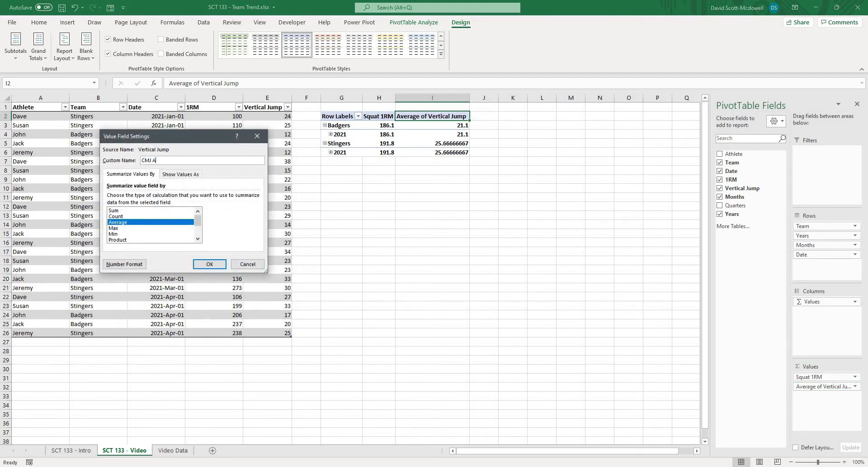
text(VG)
key(Return)
- Select the whole PivotTable range
click(442, 231)
click(375, 188)
click(409, 231)
drag(336, 116, 408, 153)
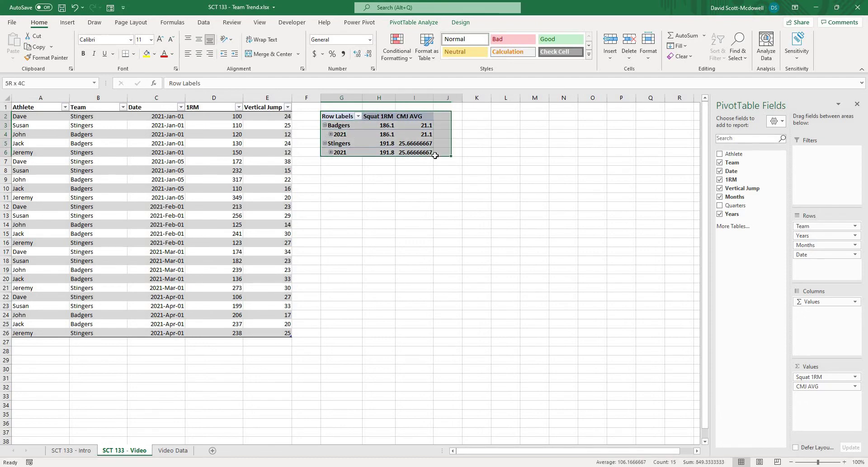
- Insert a clustered column PivotChart from PivotTable2
click(461, 22)
click(436, 23)
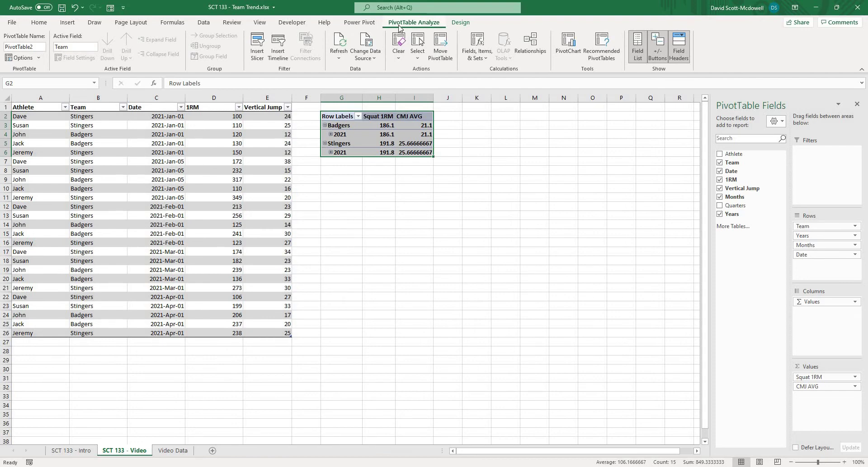
click(566, 44)
mouse_move(404, 221)
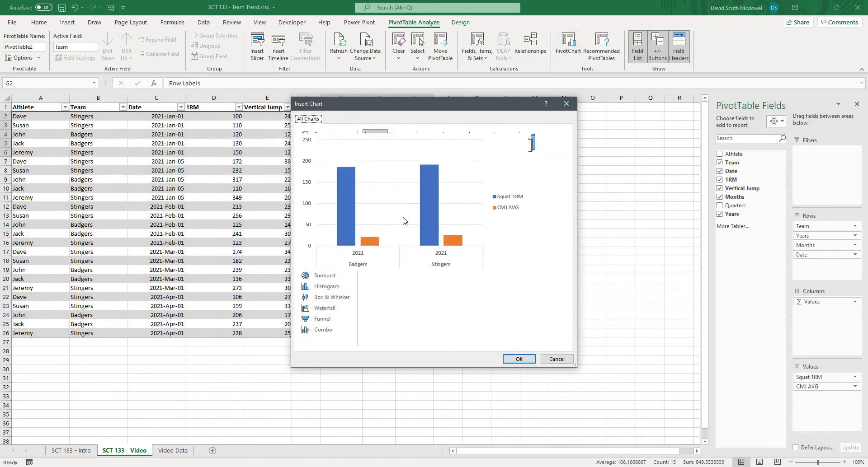
click(519, 359)
- Position the chart below the PivotTable and make it wider and taller
drag(364, 227, 457, 196)
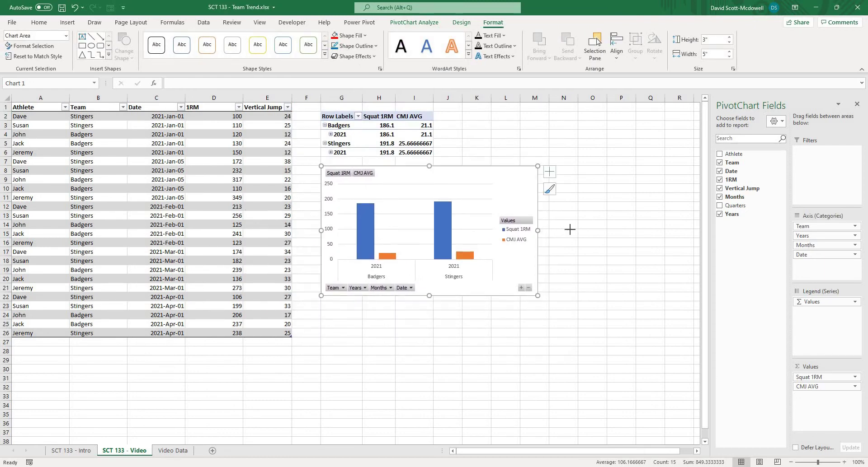
drag(590, 229, 664, 230)
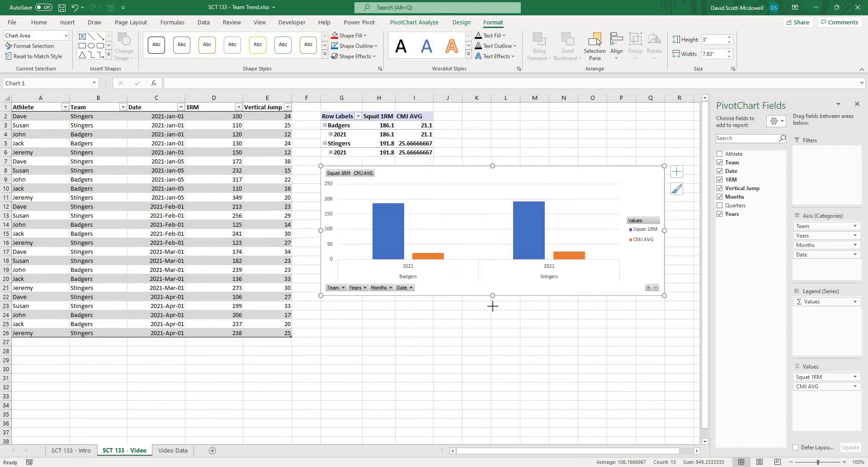
drag(492, 310, 493, 319)
- Toggle the chart axis between teams, years, months and dates with its field buttons
click(447, 342)
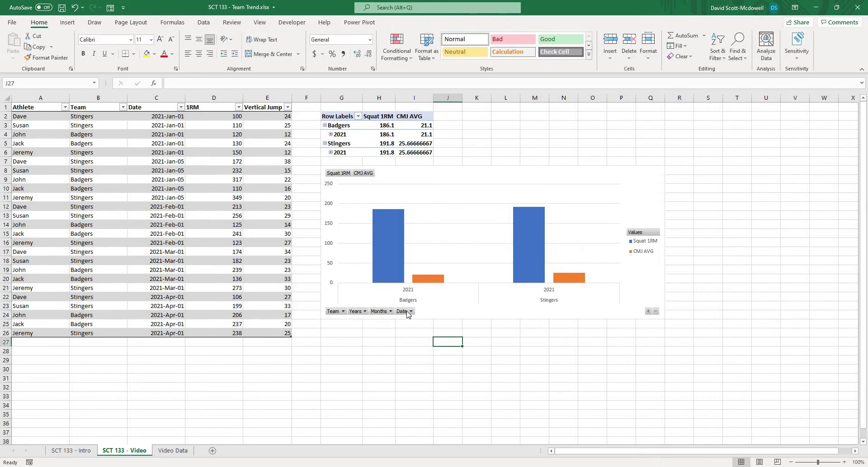
click(649, 313)
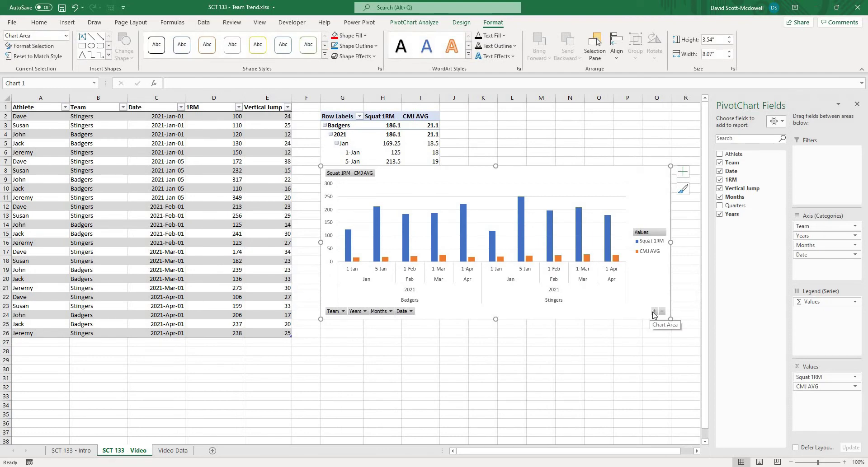
click(654, 311)
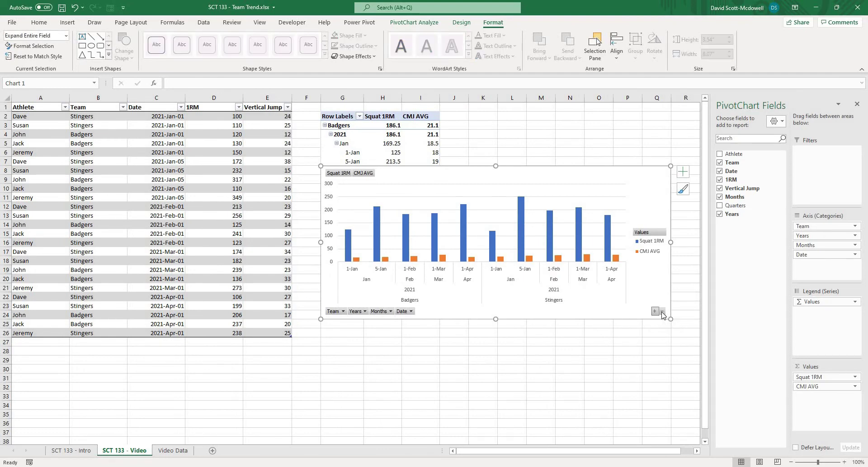
click(663, 313)
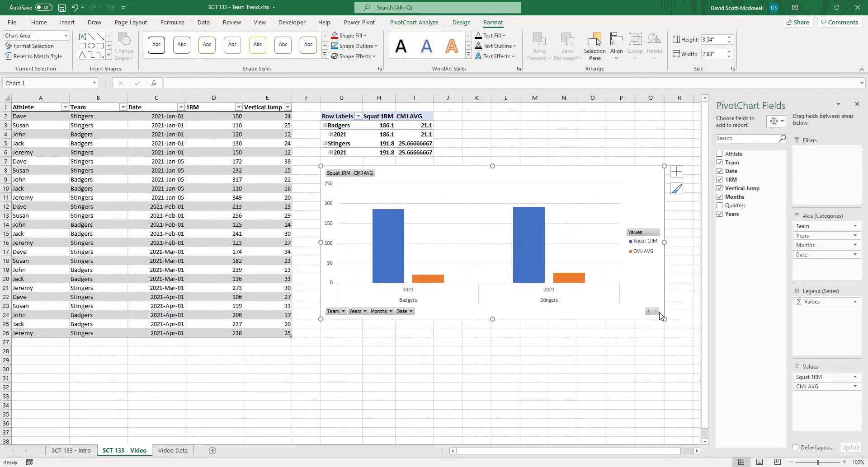
click(656, 313)
click(649, 312)
click(649, 312)
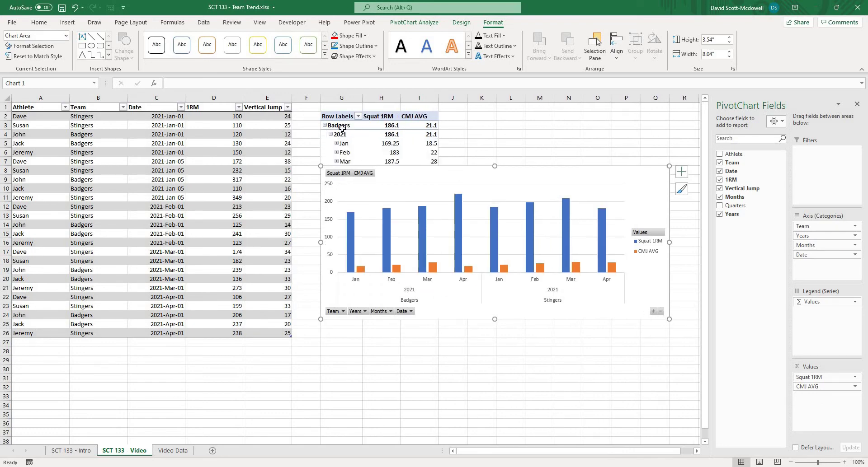
click(660, 312)
click(656, 312)
- Expand the chart axis to individual dates and bring up the CMJ AVG series context menu
click(650, 311)
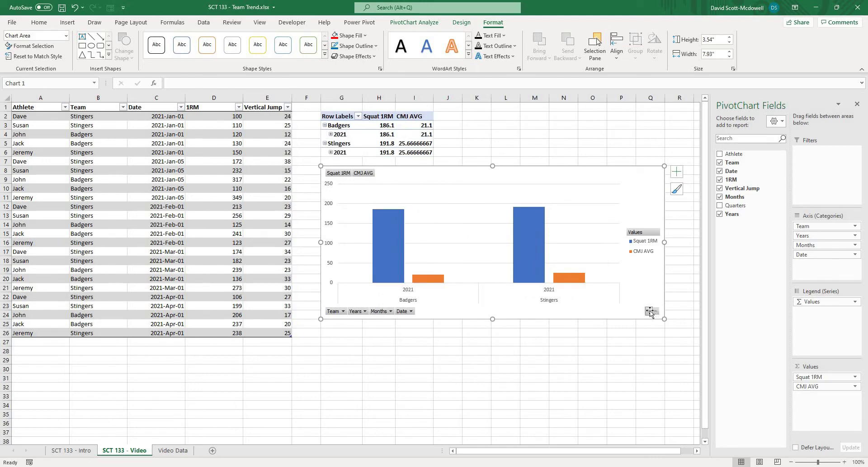
click(649, 312)
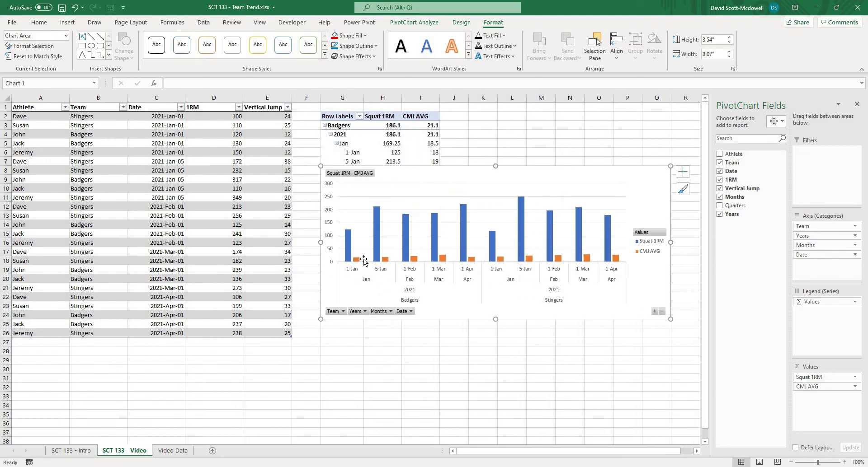
click(357, 261)
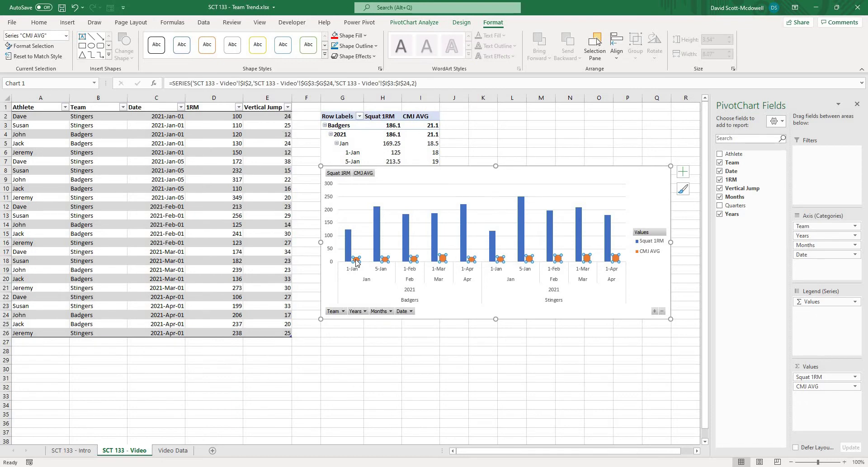
right_click(357, 262)
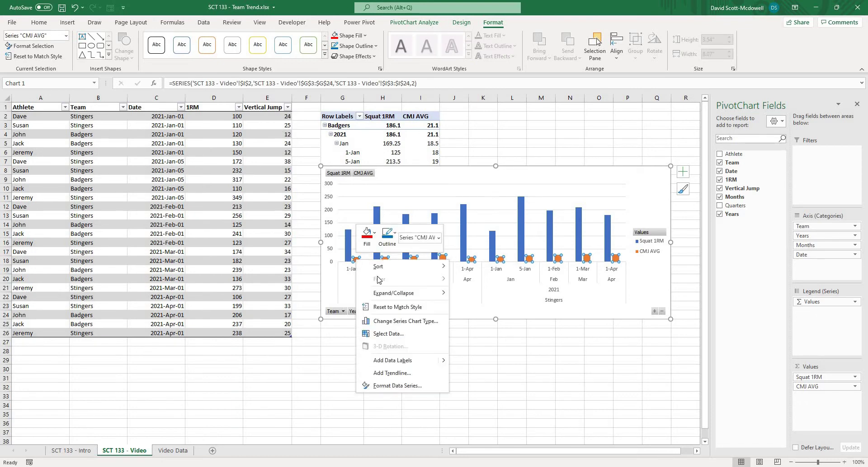
- Change CMJ AVG to Stacked Line with Markers and plot it on the secondary axis
click(386, 322)
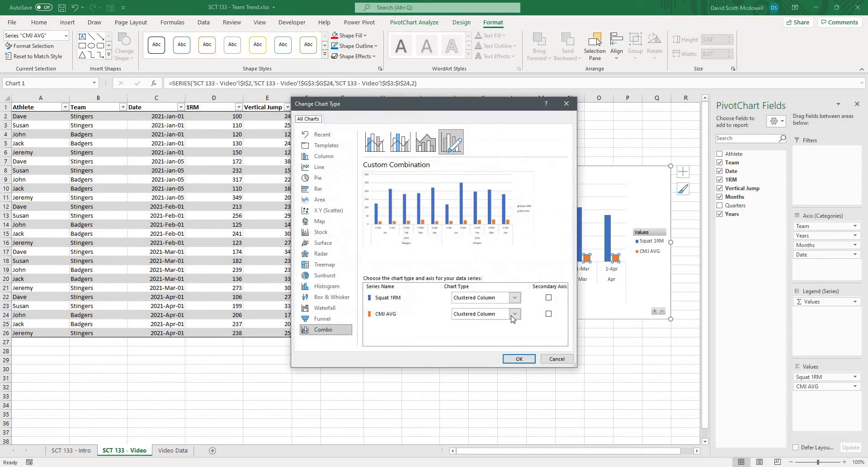
click(514, 319)
click(466, 248)
click(519, 359)
double_click(365, 258)
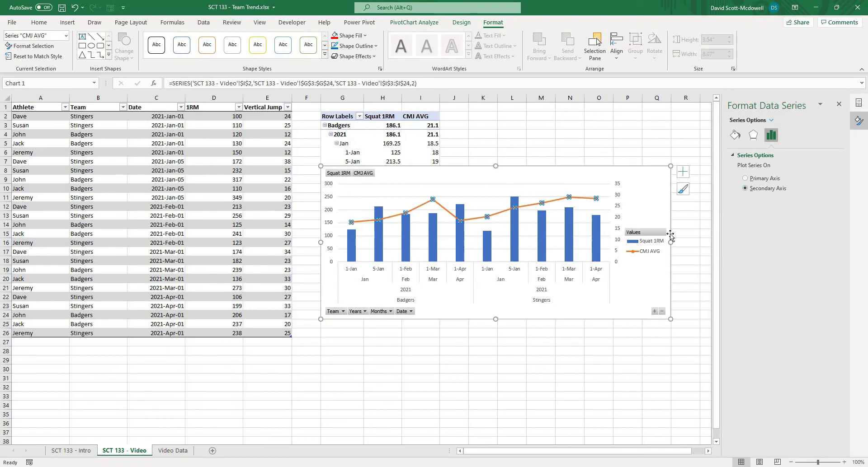
click(512, 351)
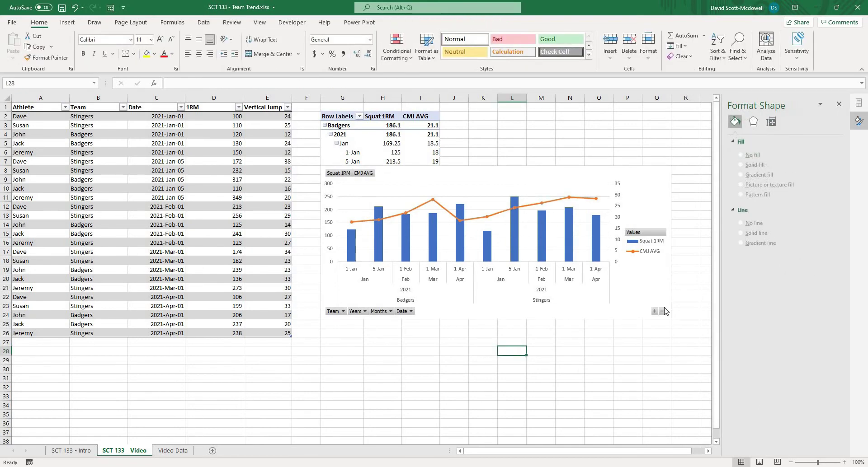
- Collapse the chart's date axis to years, then expand it back to individual dates
click(666, 314)
click(661, 312)
click(648, 312)
click(649, 312)
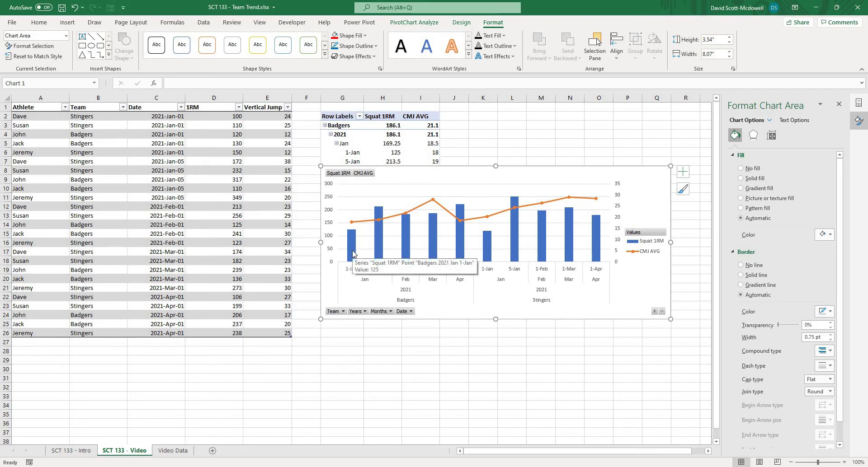
- Collapse and re-expand the chart axis to individual dates, then drag the chart higher up the sheet
click(662, 312)
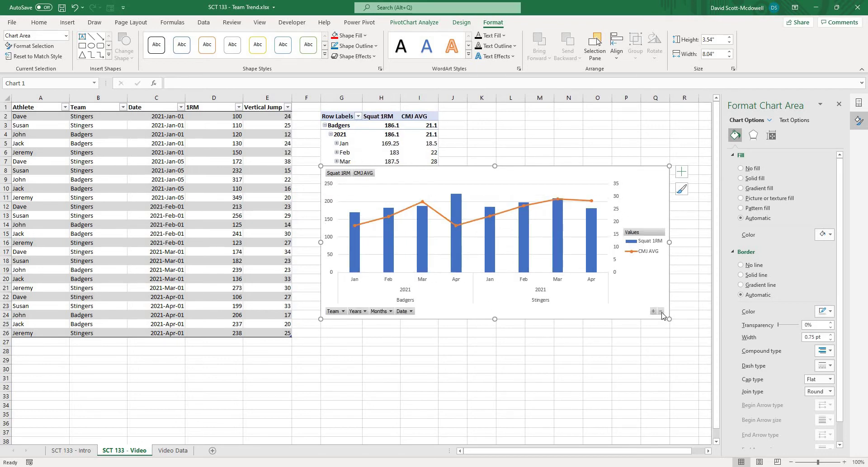
click(661, 312)
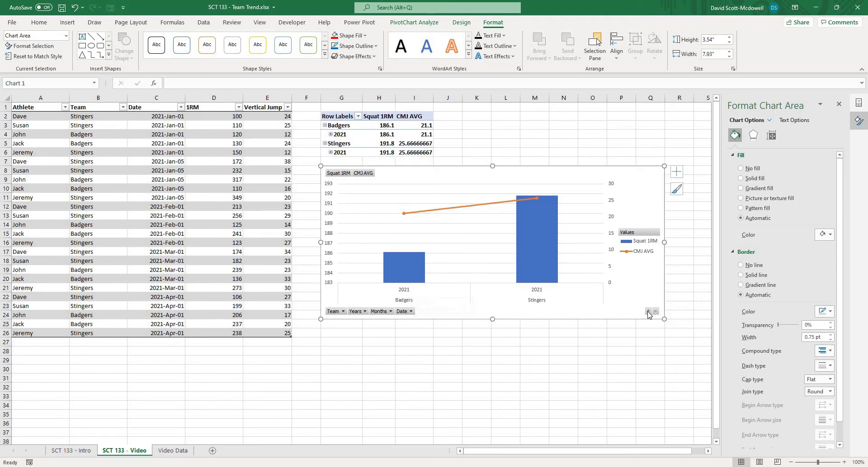
click(648, 312)
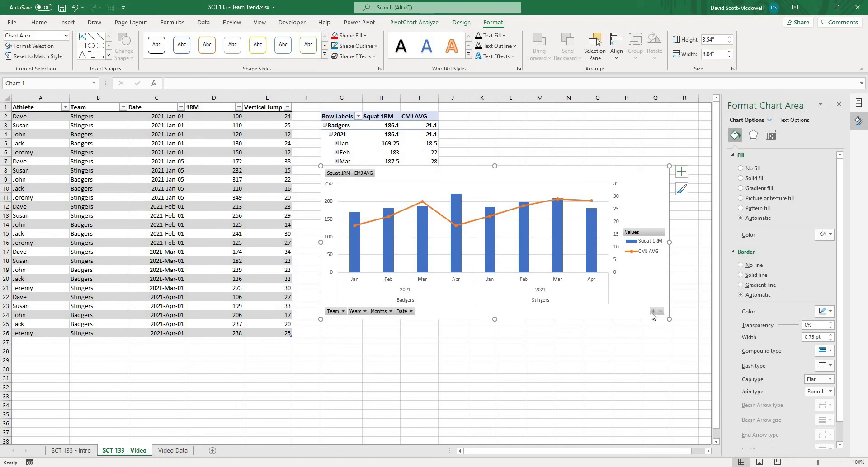
click(654, 312)
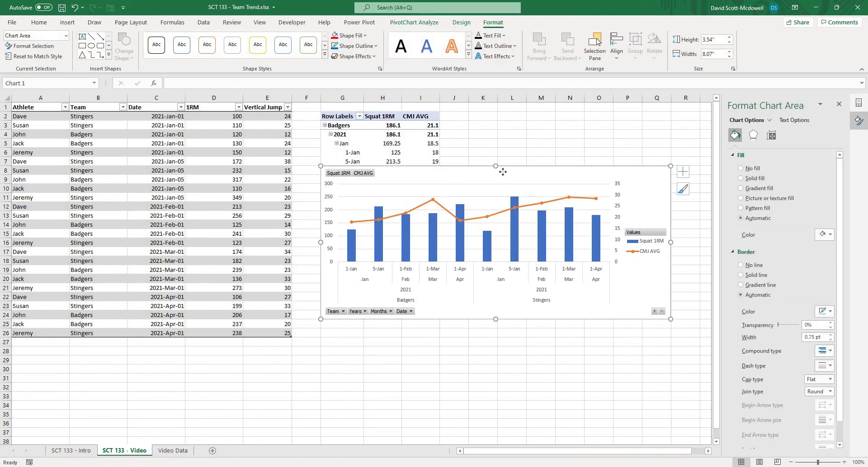
drag(503, 167, 502, 141)
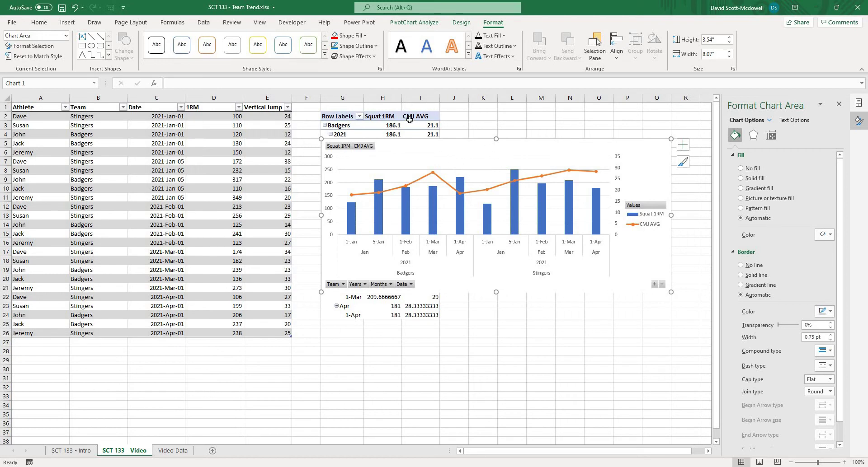
click(411, 118)
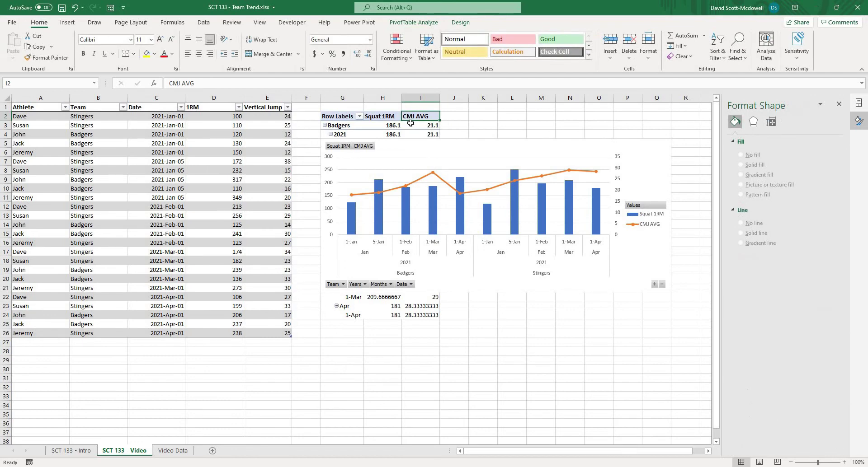
- Insert a Team slicer for the PivotTable
click(415, 22)
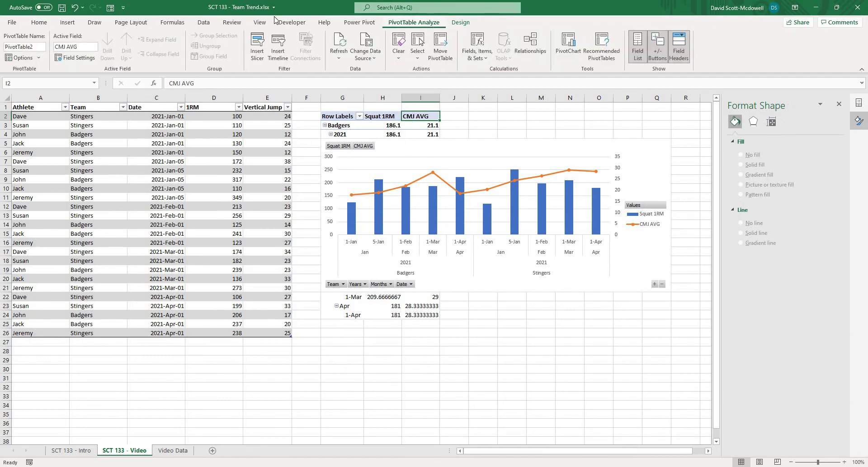
click(256, 47)
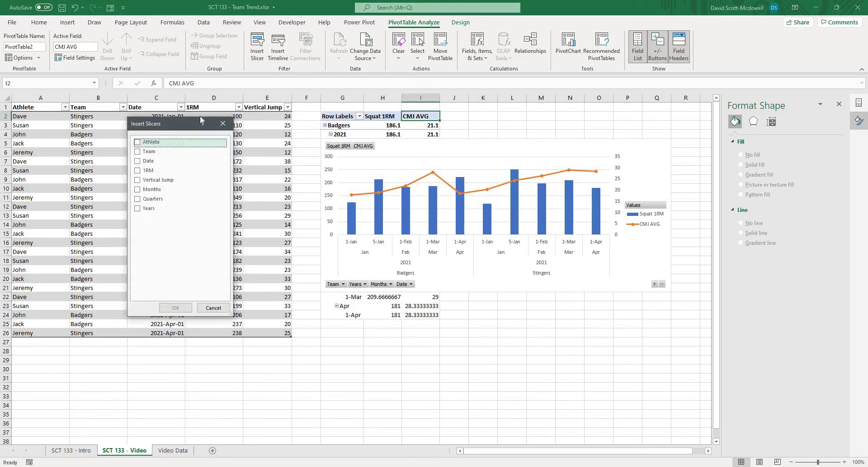
drag(190, 123, 225, 115)
click(172, 143)
click(211, 300)
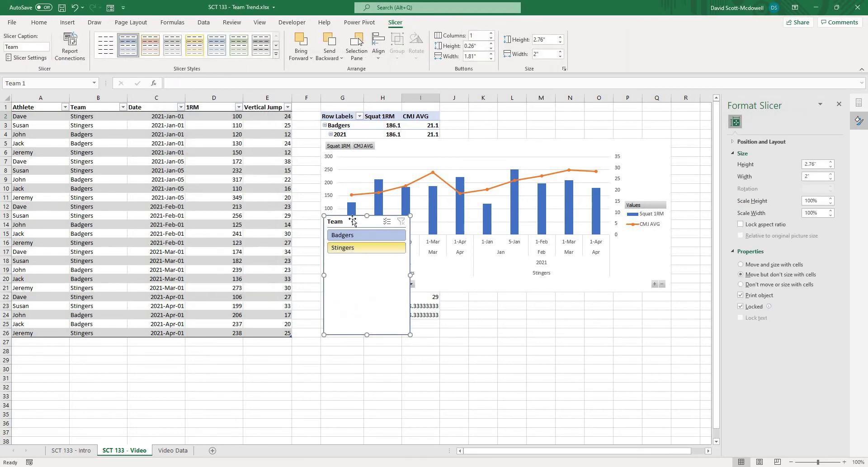
- Place the Team slicer under the chart, sized 3.41" x 1.25", with 2 columns
drag(350, 305, 350, 296)
drag(481, 346, 468, 348)
drag(396, 349, 397, 347)
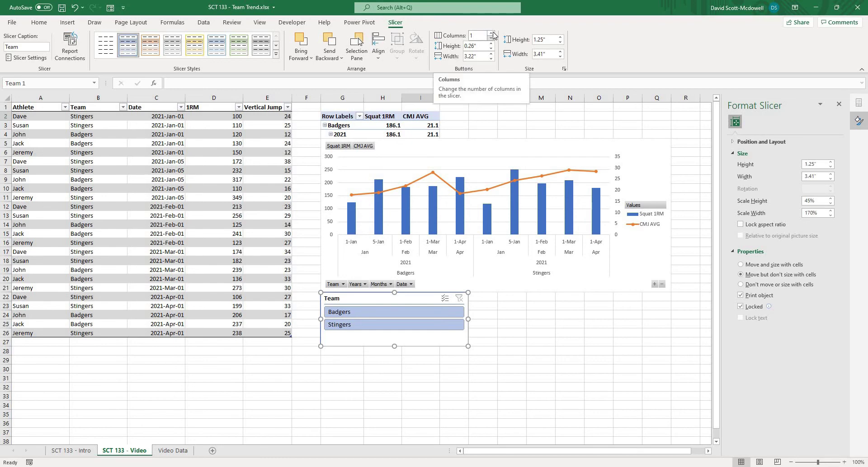
click(491, 33)
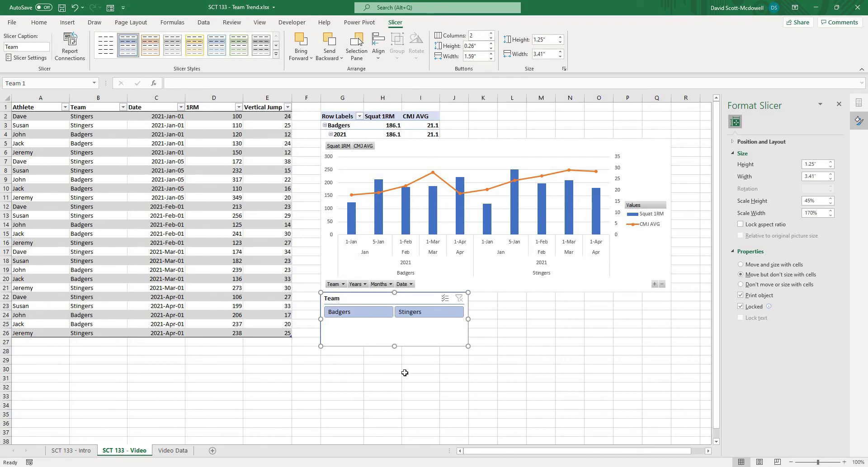
click(380, 375)
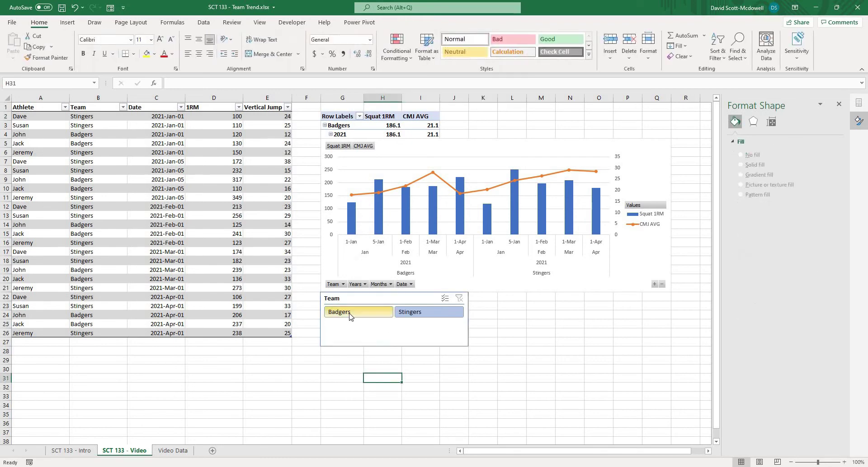
- Test the Team slicer by filtering to Badgers, then Stingers, then clearing the filter
click(349, 315)
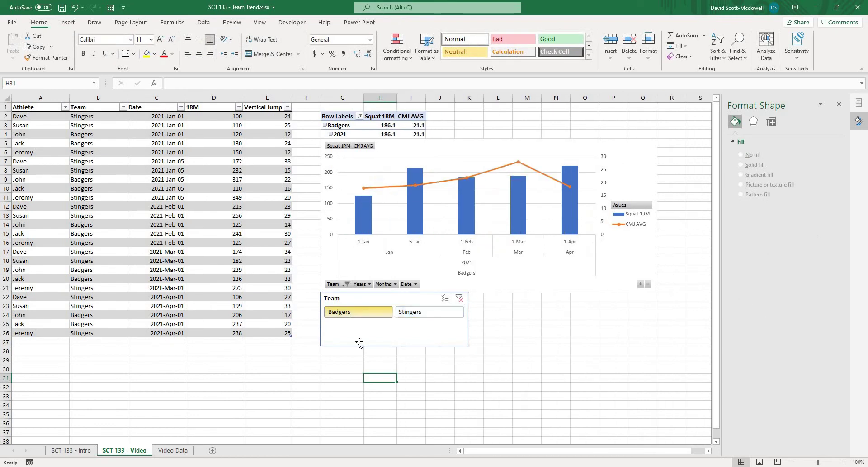
click(442, 314)
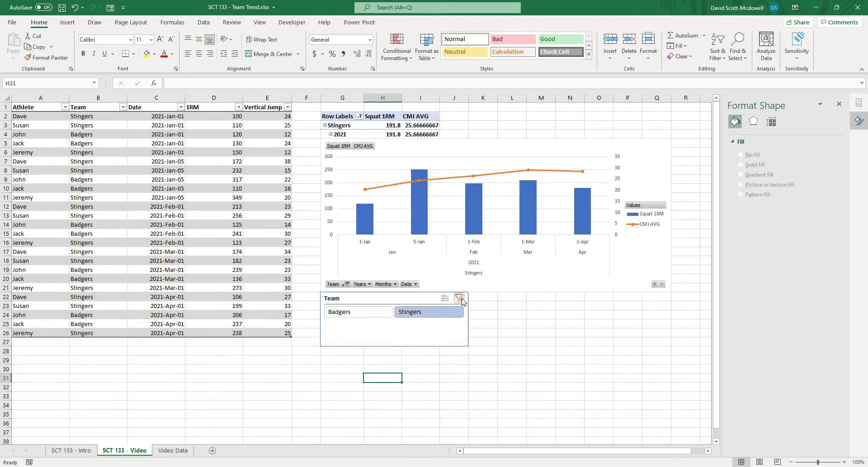
click(459, 299)
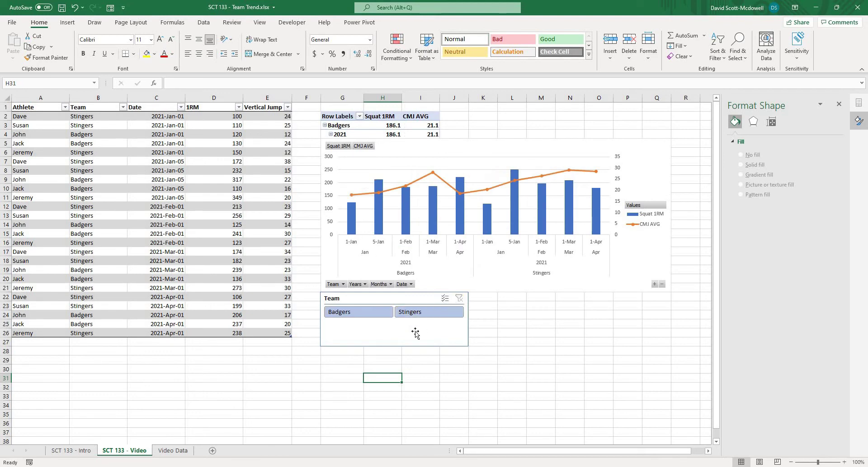
click(515, 336)
click(453, 346)
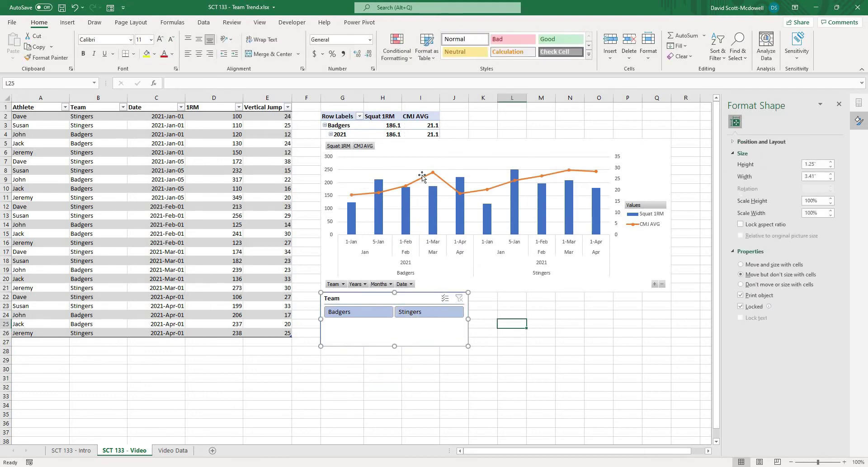
click(389, 126)
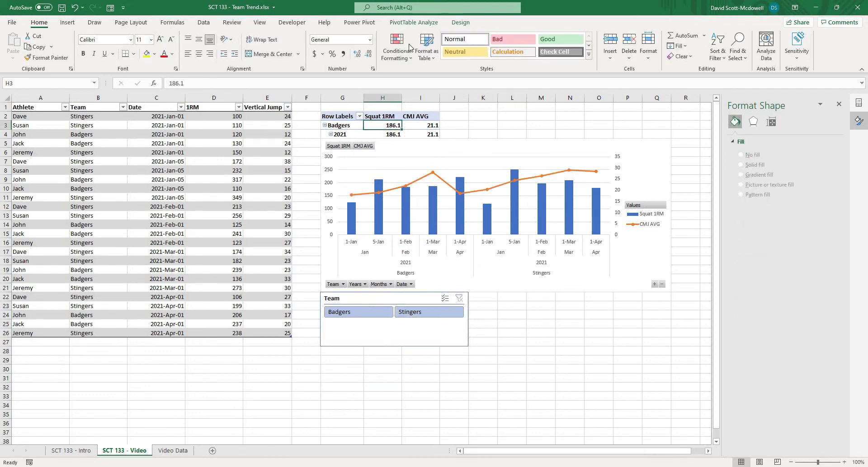
click(423, 23)
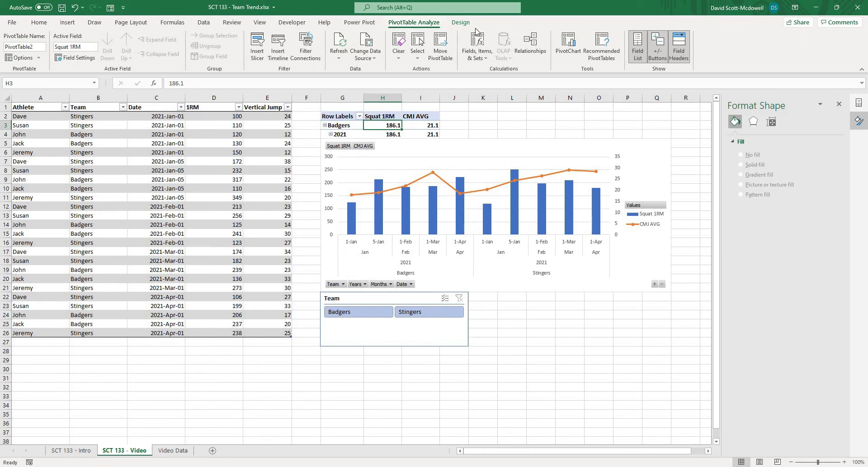
- Insert a Date slicer for the PivotTable
click(257, 45)
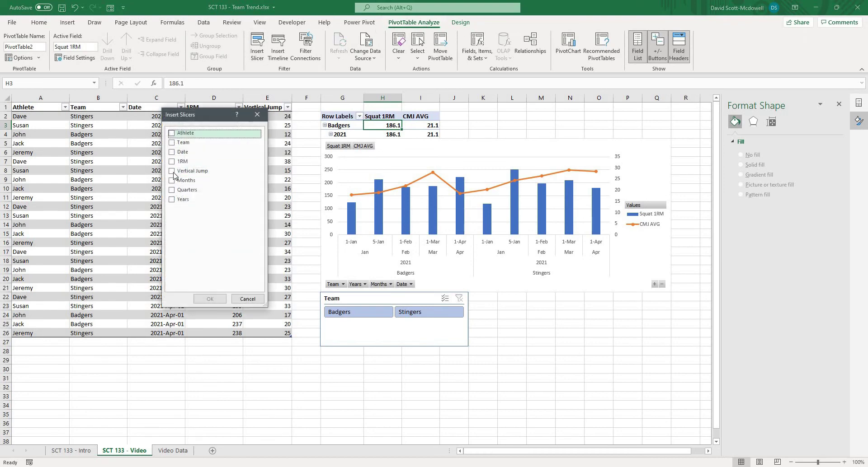
click(172, 152)
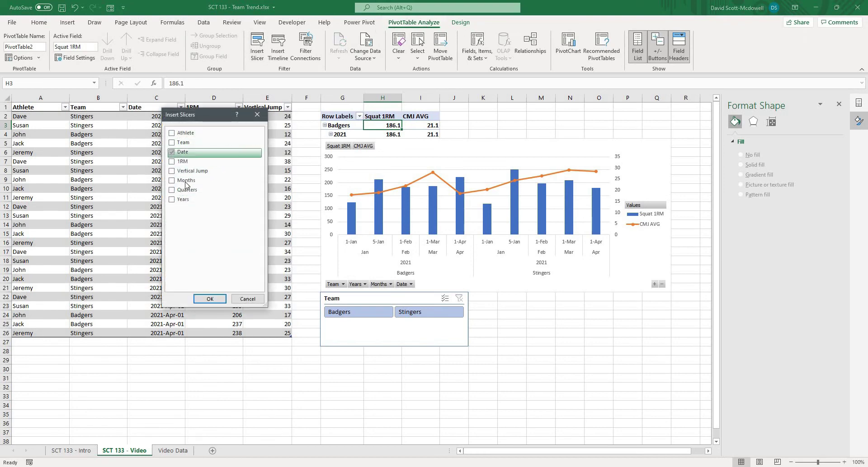
click(209, 299)
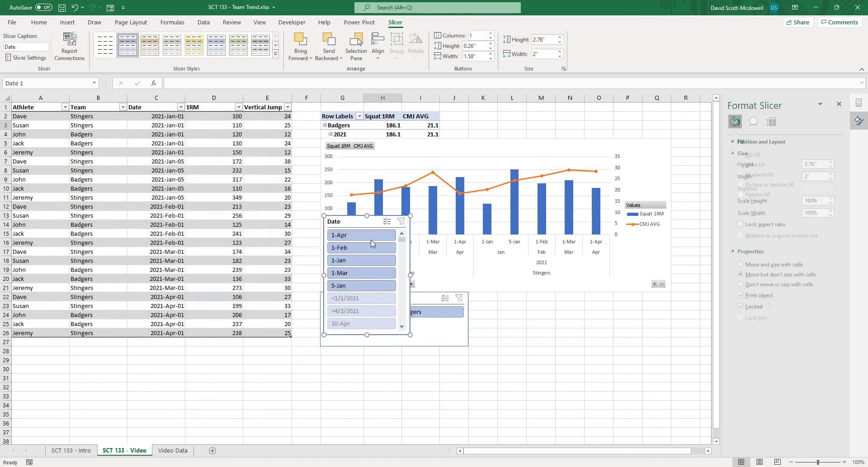
- Place the Date slicer right of the Team slicer, sized 4.67" x 1.25", with 4 columns
drag(355, 221, 500, 298)
drag(670, 338, 671, 338)
drag(570, 412, 565, 346)
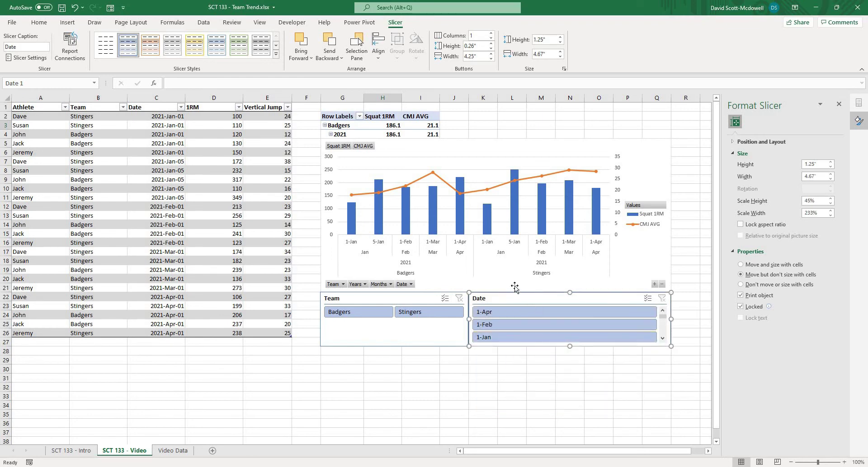
click(492, 33)
click(493, 34)
click(493, 34)
click(599, 369)
click(540, 300)
- Enable Hide items with no data so only 1-Apr, 1-Feb, 1-Jan, 1-Mar and 5-Jan remain
right_click(540, 299)
click(562, 292)
drag(555, 239, 259, 142)
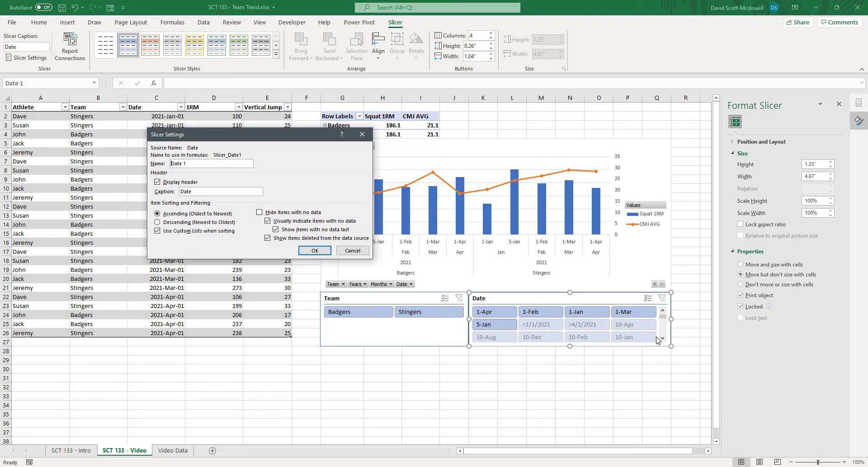
click(263, 212)
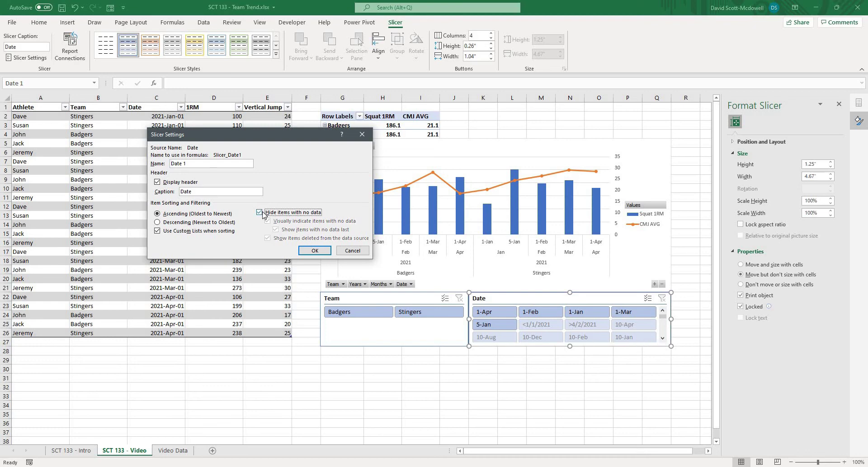
click(315, 250)
key(Escape)
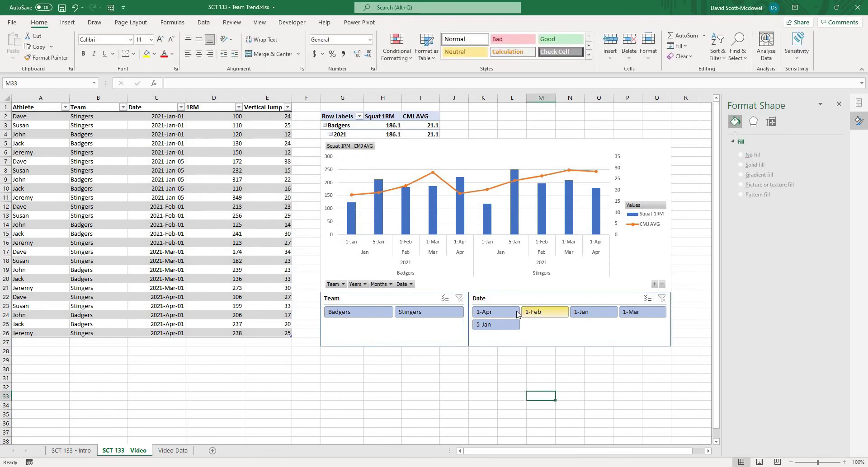
- Filter to 1-Jan and 1-Apr plus Badgers, showing Squat 1RM 173.25 and CMJ AVG 18.25
click(495, 312)
click(605, 312)
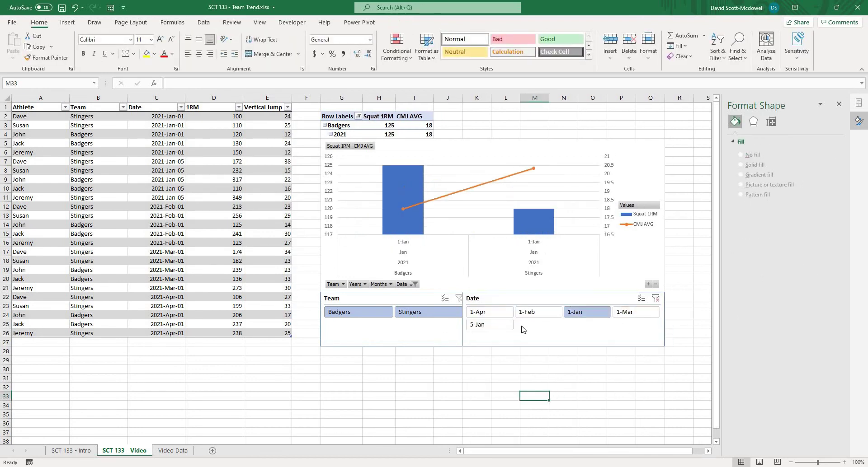
click(502, 316)
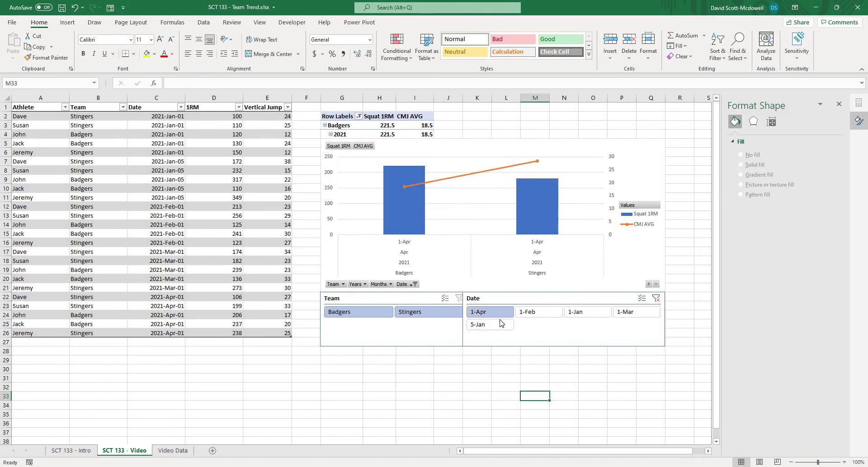
drag(582, 315, 633, 314)
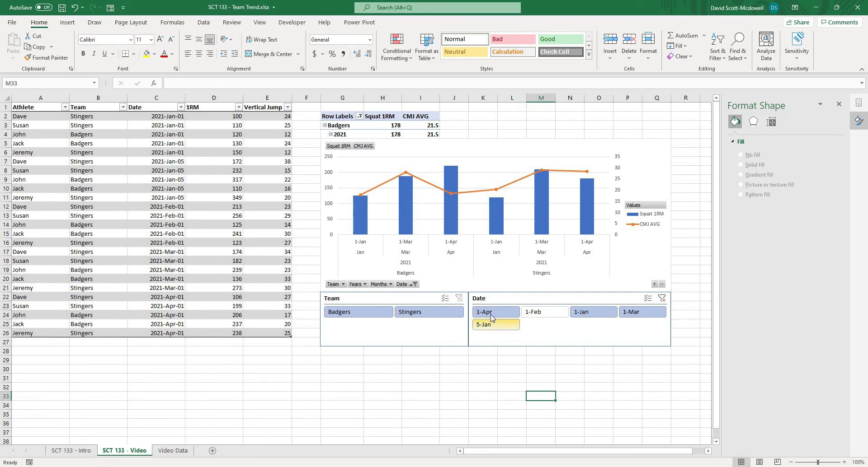
click(589, 313)
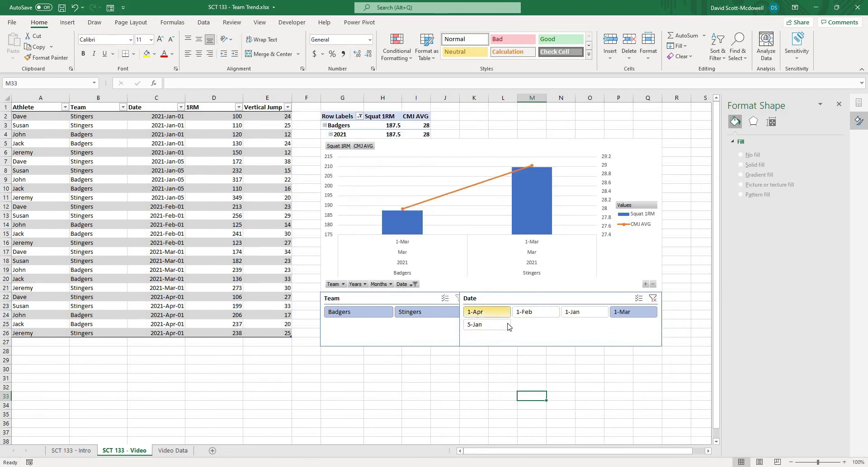
click(583, 316)
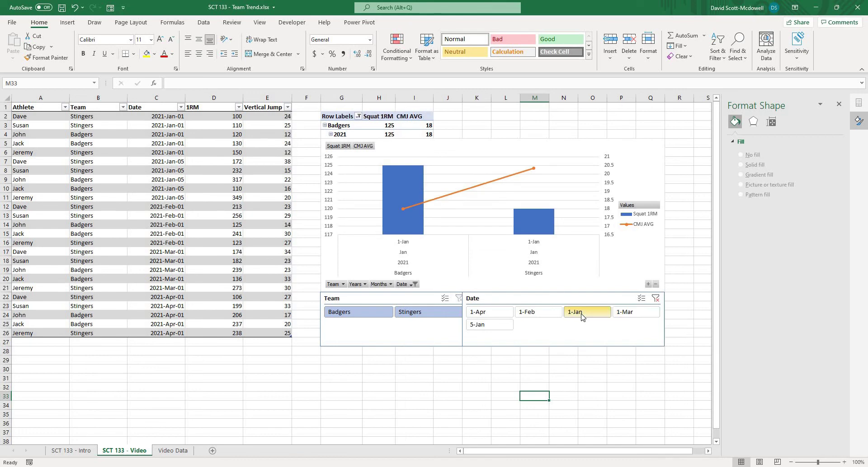
ctrl+click(484, 316)
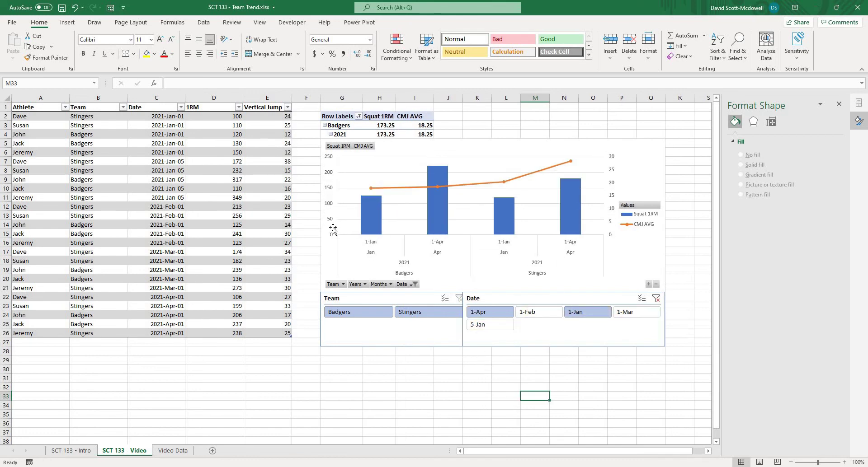
click(356, 314)
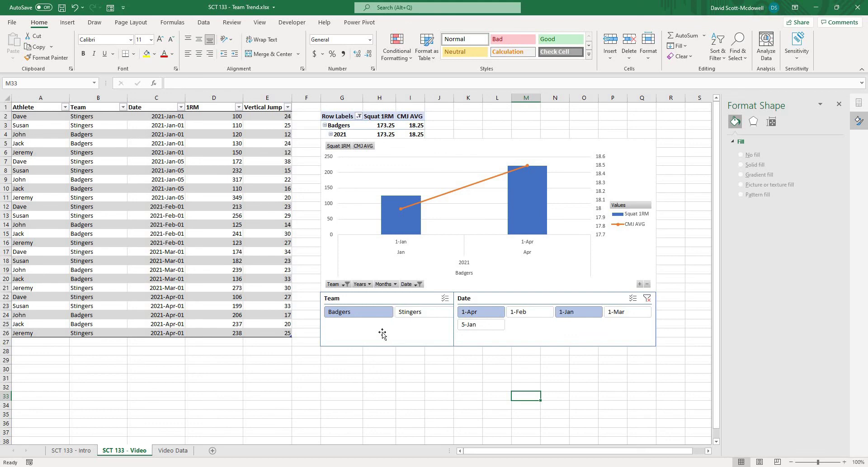
mouse_move(403, 212)
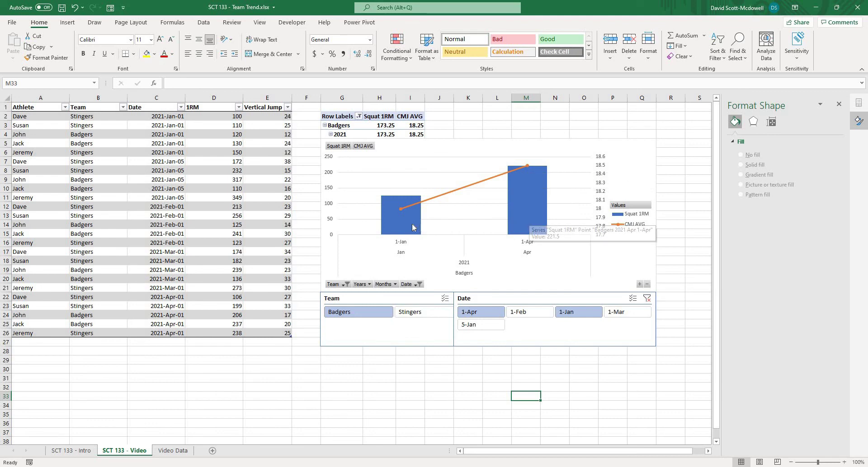
mouse_move(412, 227)
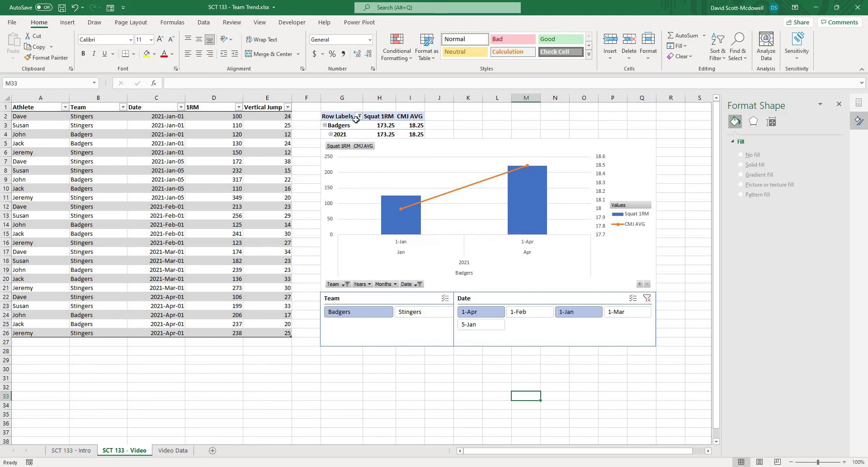
mouse_move(372, 131)
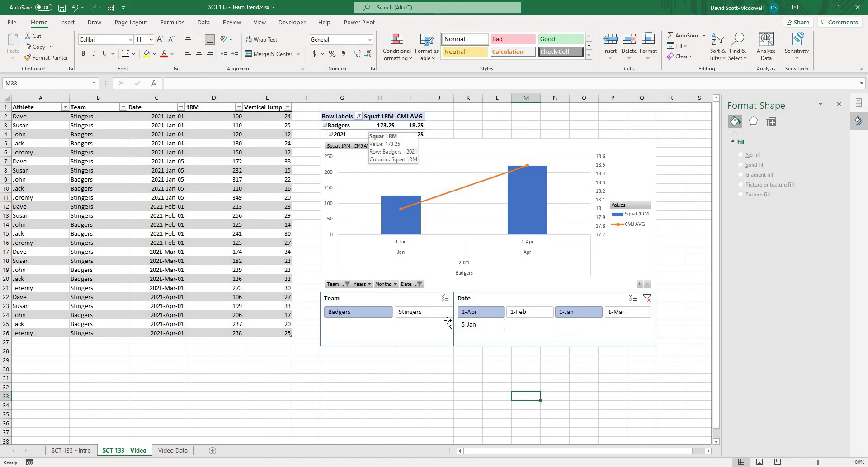